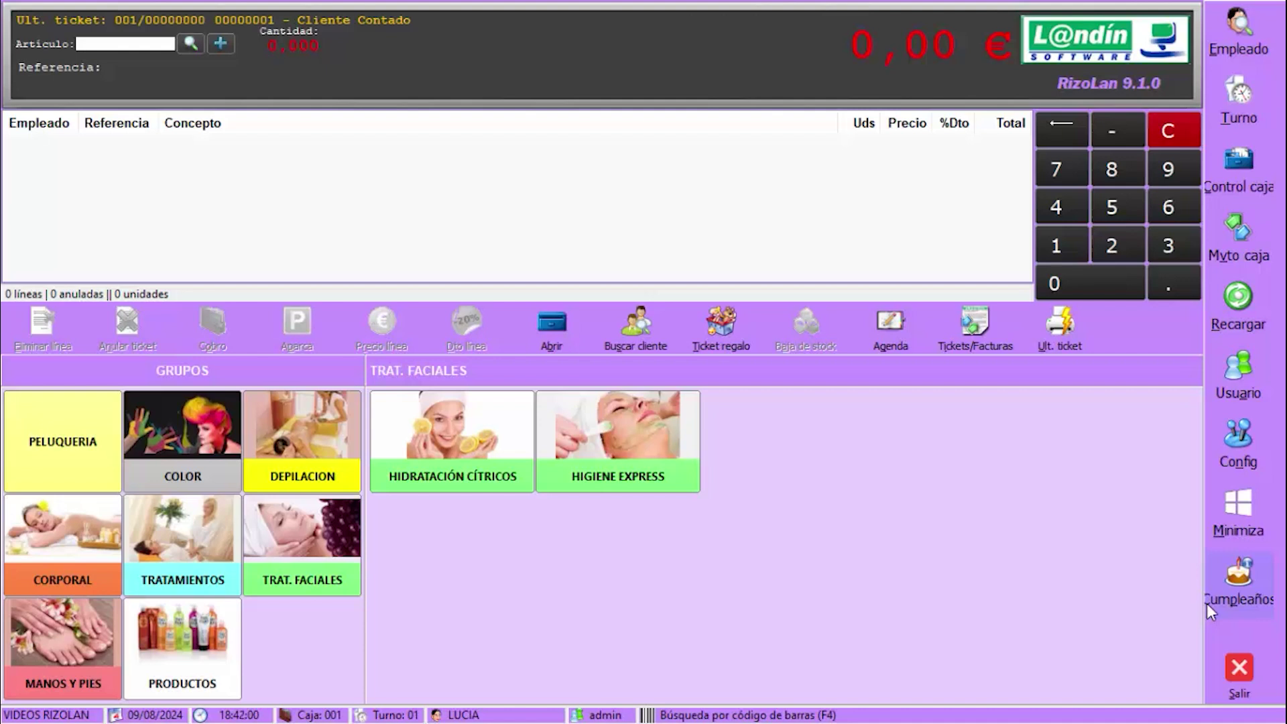
# Step: Check the PRODUCTOS group on the sales screen and start a new record in article maintenance
pyautogui.click(165, 655)
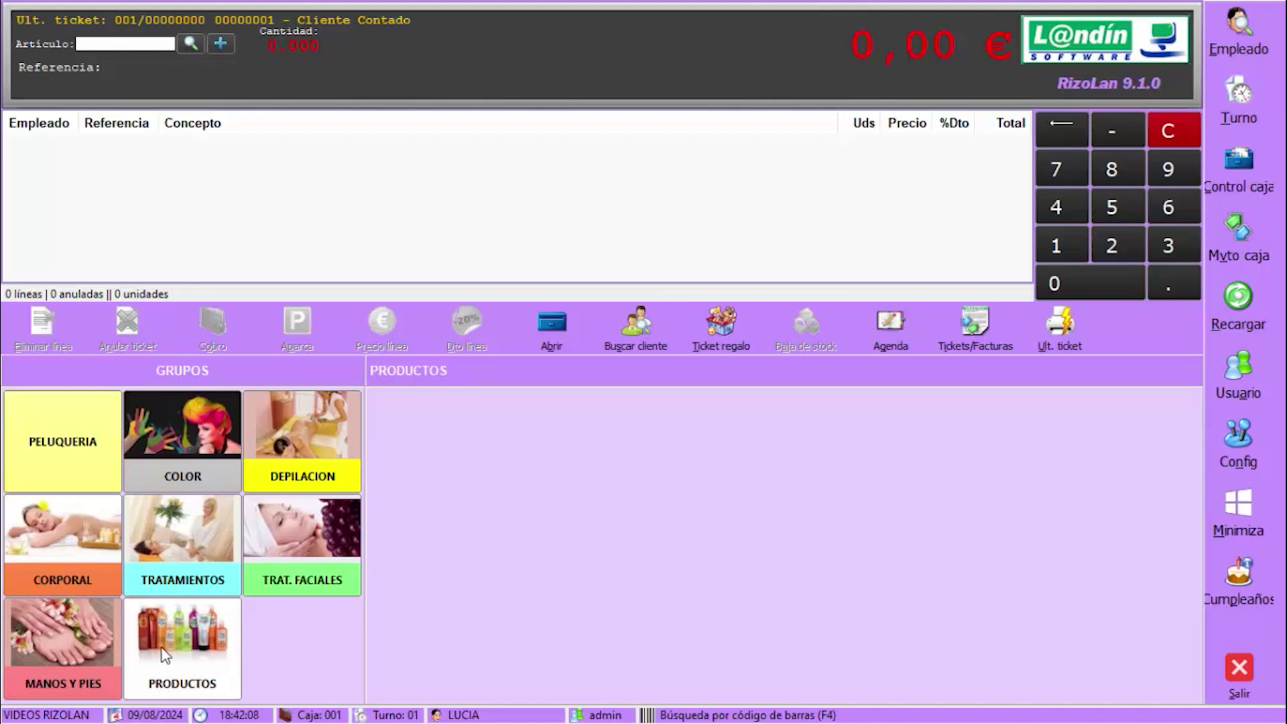
pyautogui.click(1230, 425)
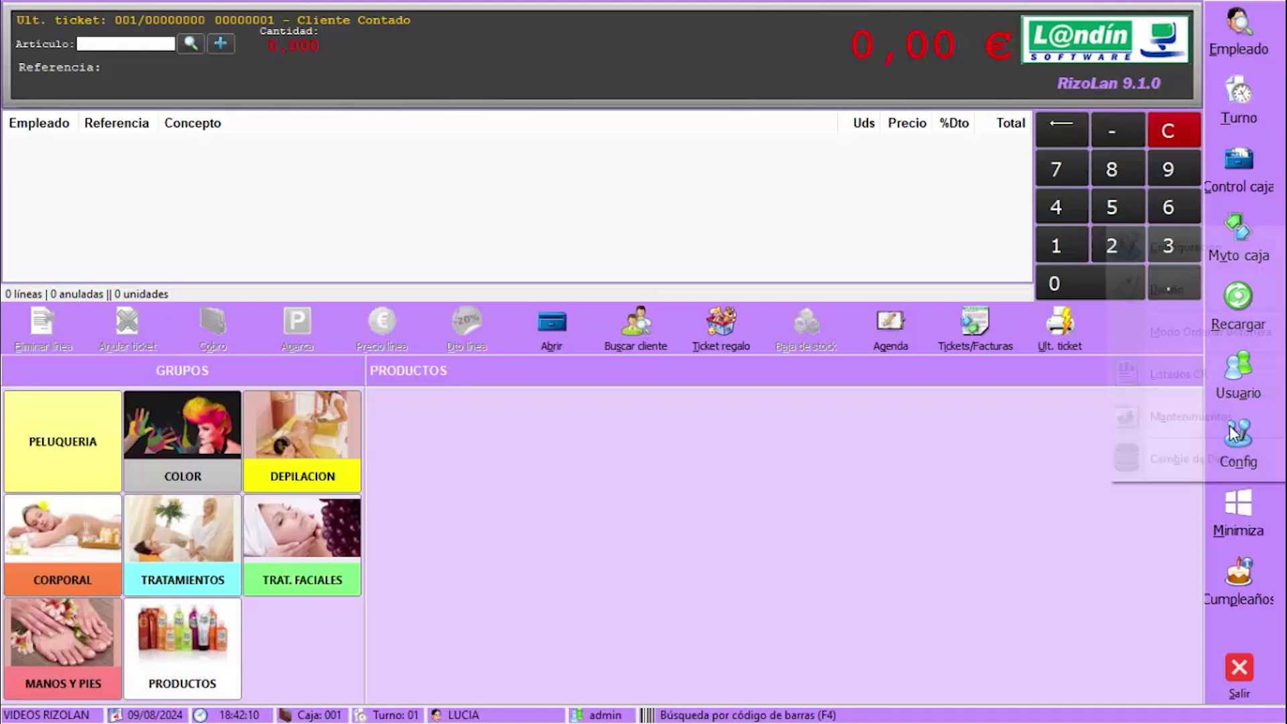
pyautogui.click(1221, 422)
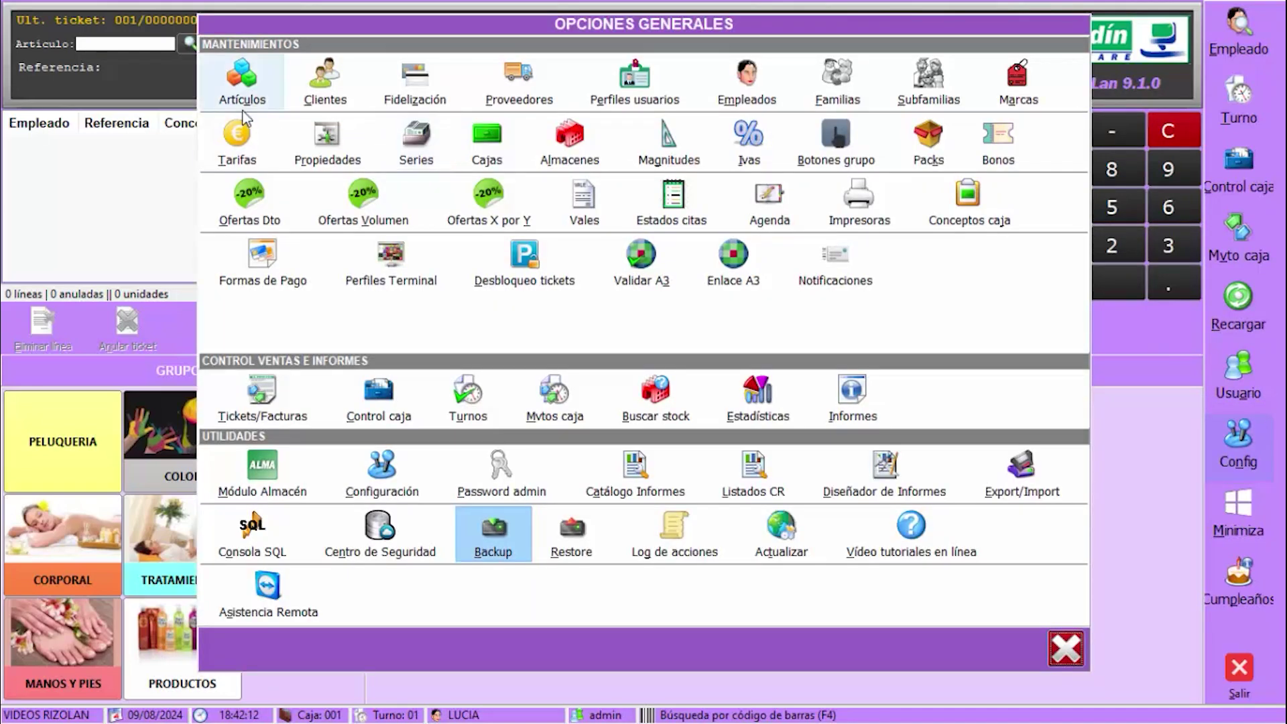
pyautogui.click(246, 86)
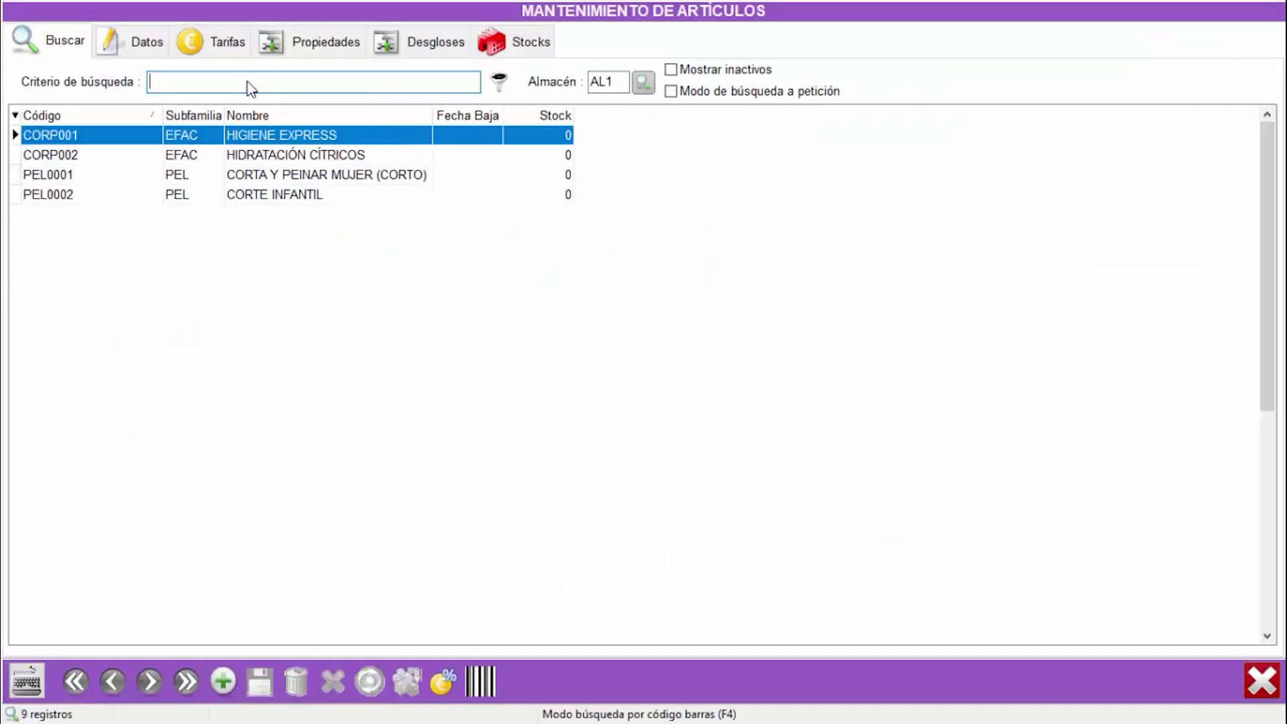
pyautogui.click(226, 678)
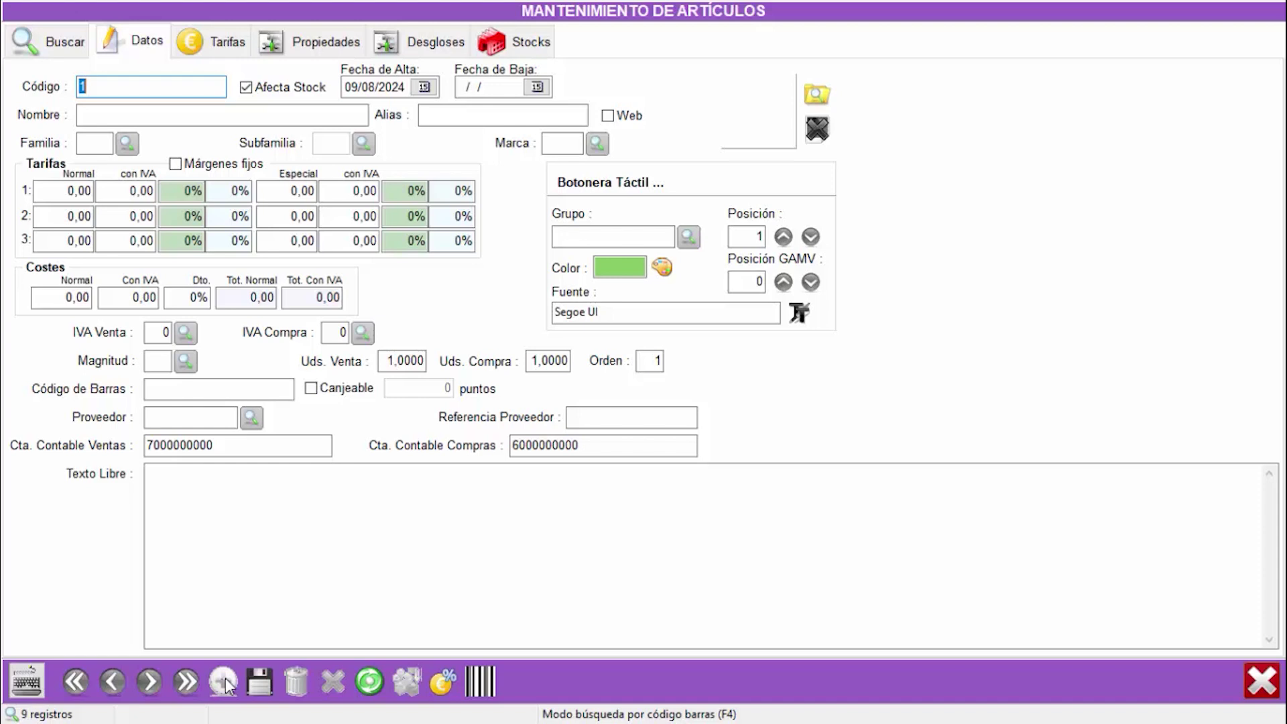
pyautogui.write('45896')
pyautogui.write('R')
pyautogui.press('BackSpace')
pyautogui.press('BackSpace')
pyautogui.press('BackSpace')
pyautogui.press('BackSpace')
pyautogui.press('BackSpace')
pyautogui.press('BackSpace')
pyautogui.write('RPO')
pyautogui.press('BackSpace')
pyautogui.press('BackSpace')
pyautogui.press('BackSpace')
# Step: Enter PROD001 as the new article's code and agree to create the record
pyautogui.write('POR')
pyautogui.press('BackSpace')
pyautogui.press('BackSpace')
pyautogui.write('ROD0001')
pyautogui.press('BackSpace')
pyautogui.press('BackSpace')
pyautogui.write('1')
pyautogui.click(299, 114)
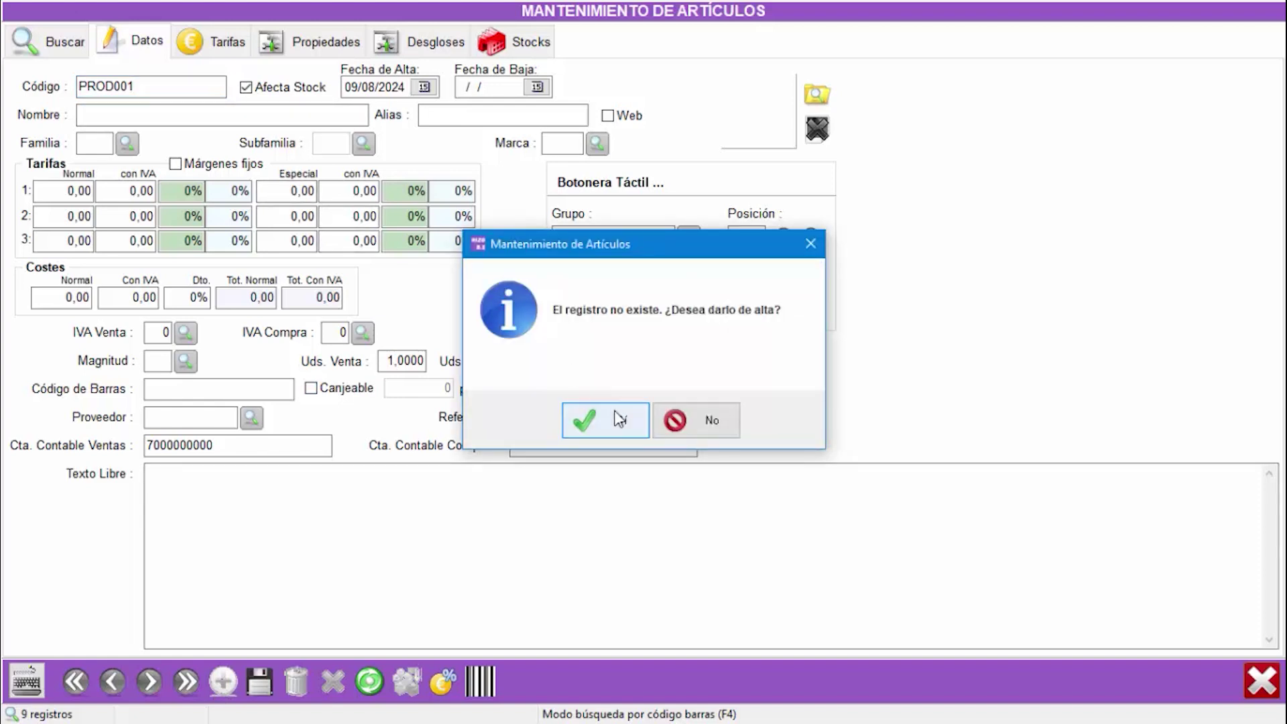
pyautogui.click(619, 419)
# Step: Name the new article GEL ALISADOR
pyautogui.click(277, 115)
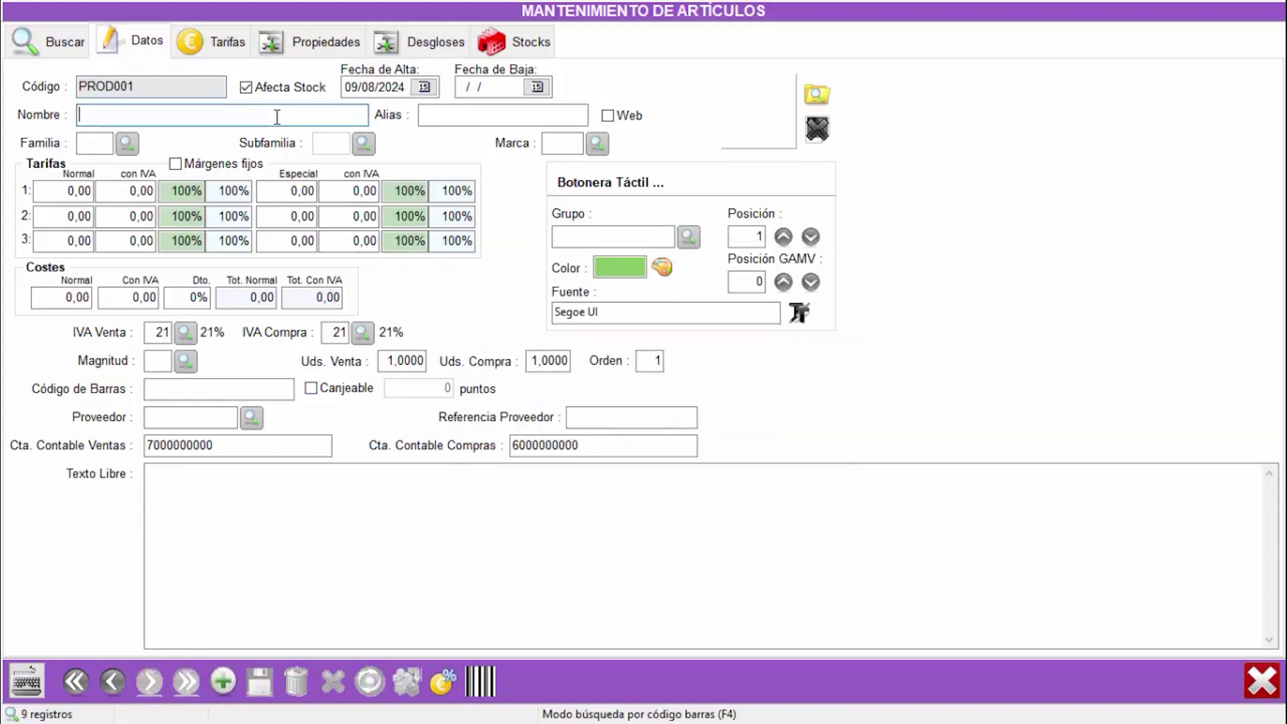
pyautogui.write('gl')
pyautogui.press('BackSpace')
pyautogui.press('BackSpace')
pyautogui.write('GEL ')
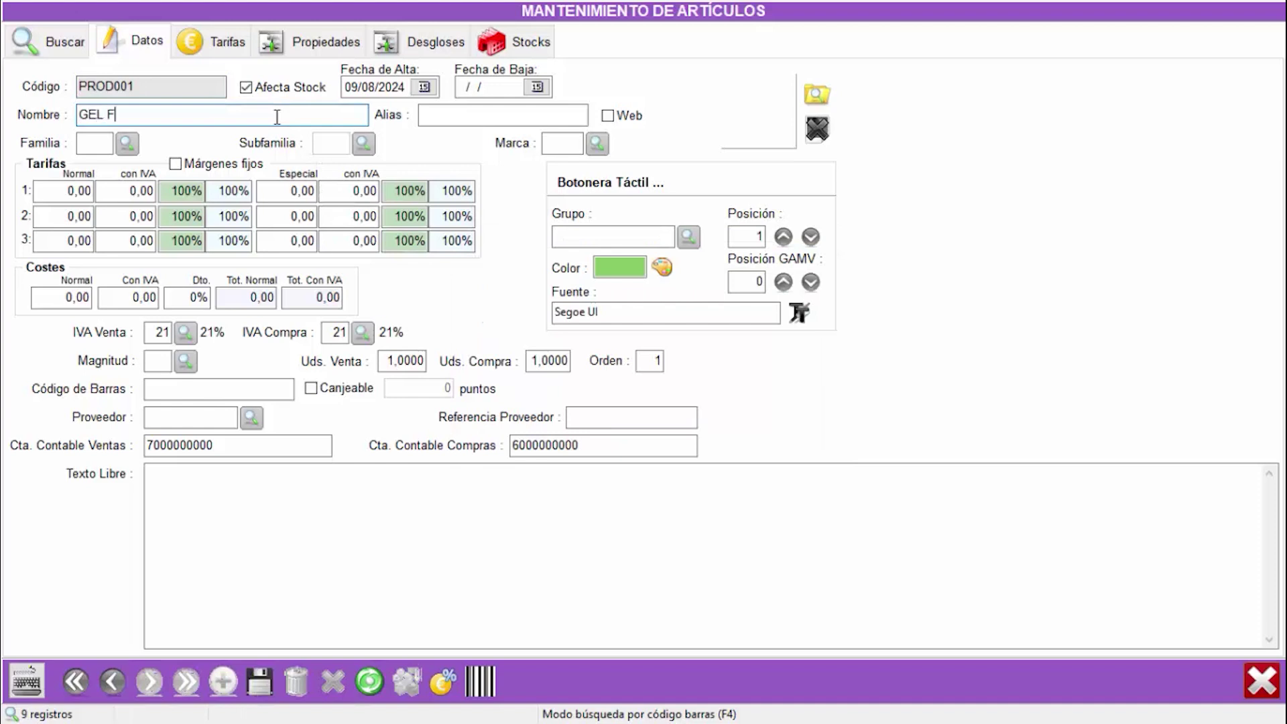
pyautogui.write('ALISADOR')
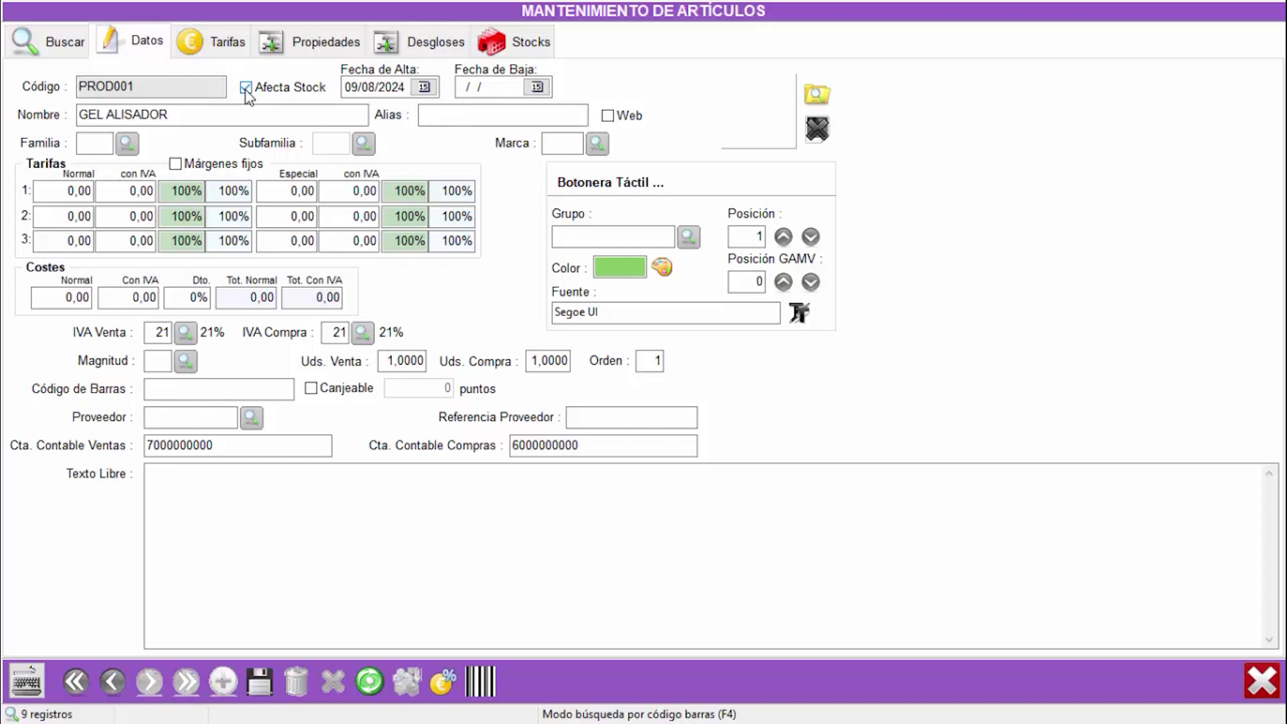
# Step: Assign the article to the PRODUCTOS family and the TRATAMIENTO subfamily
pyautogui.click(127, 144)
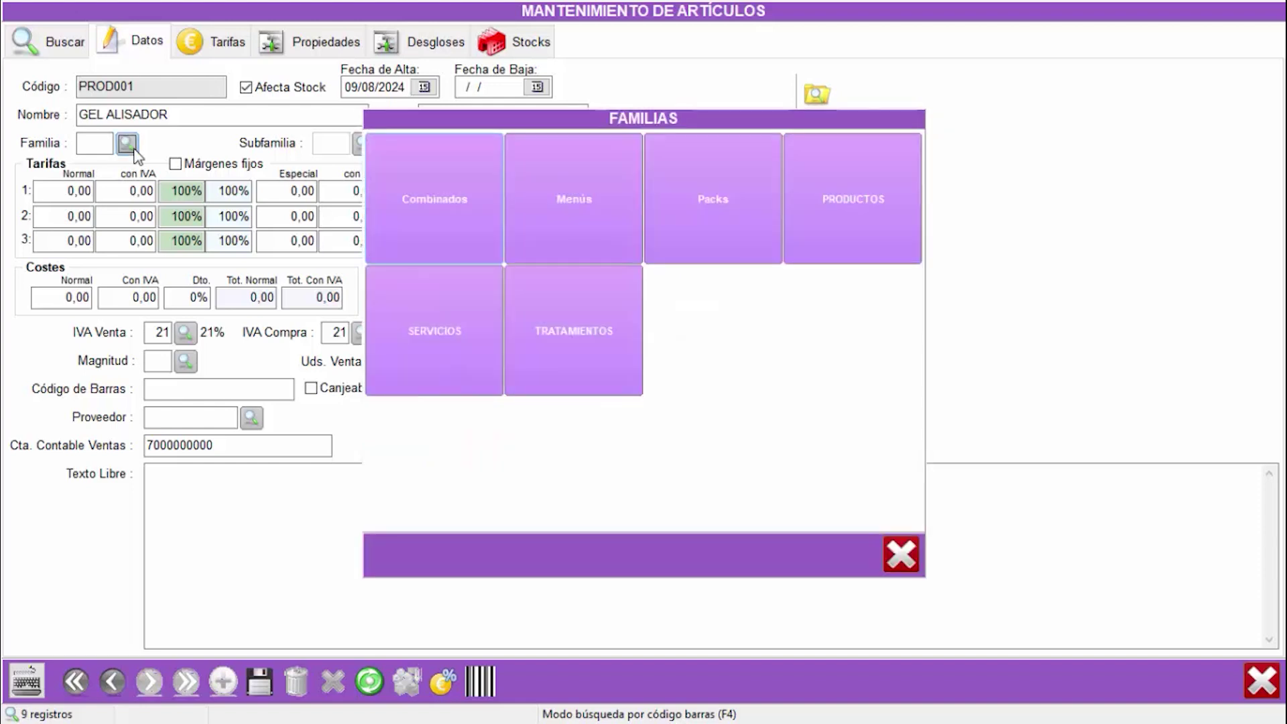
pyautogui.click(829, 206)
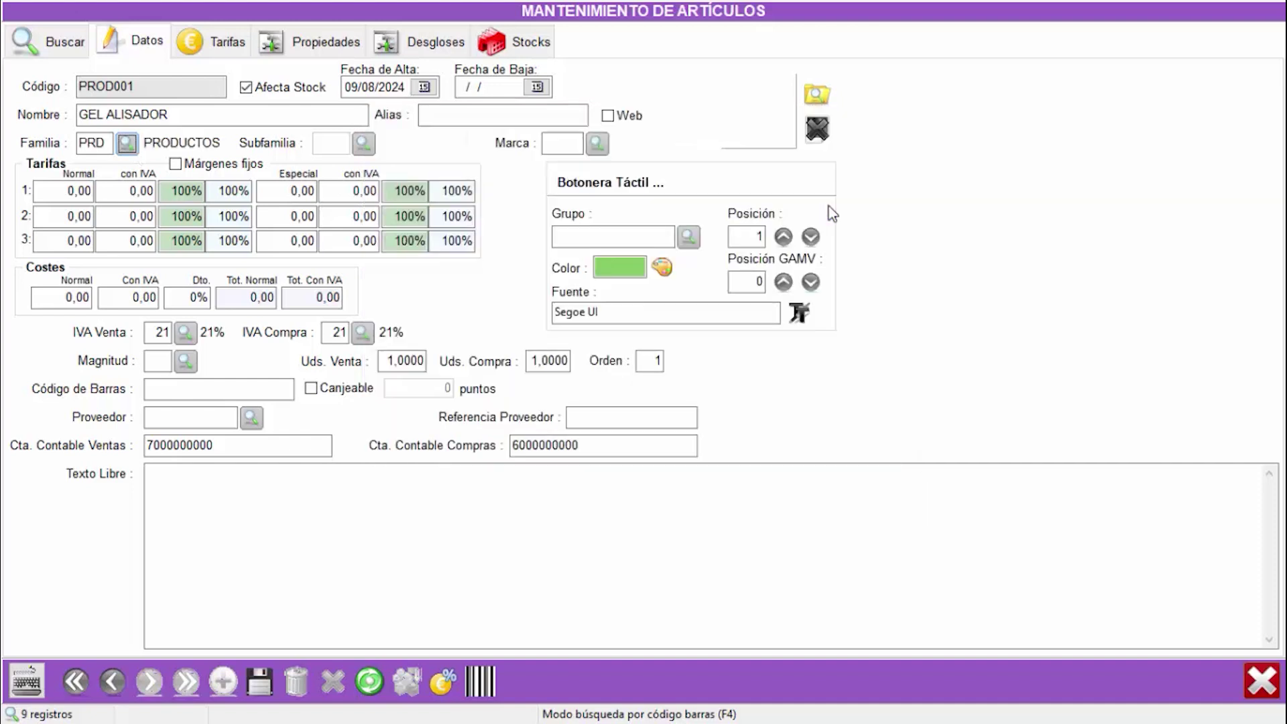
pyautogui.click(365, 144)
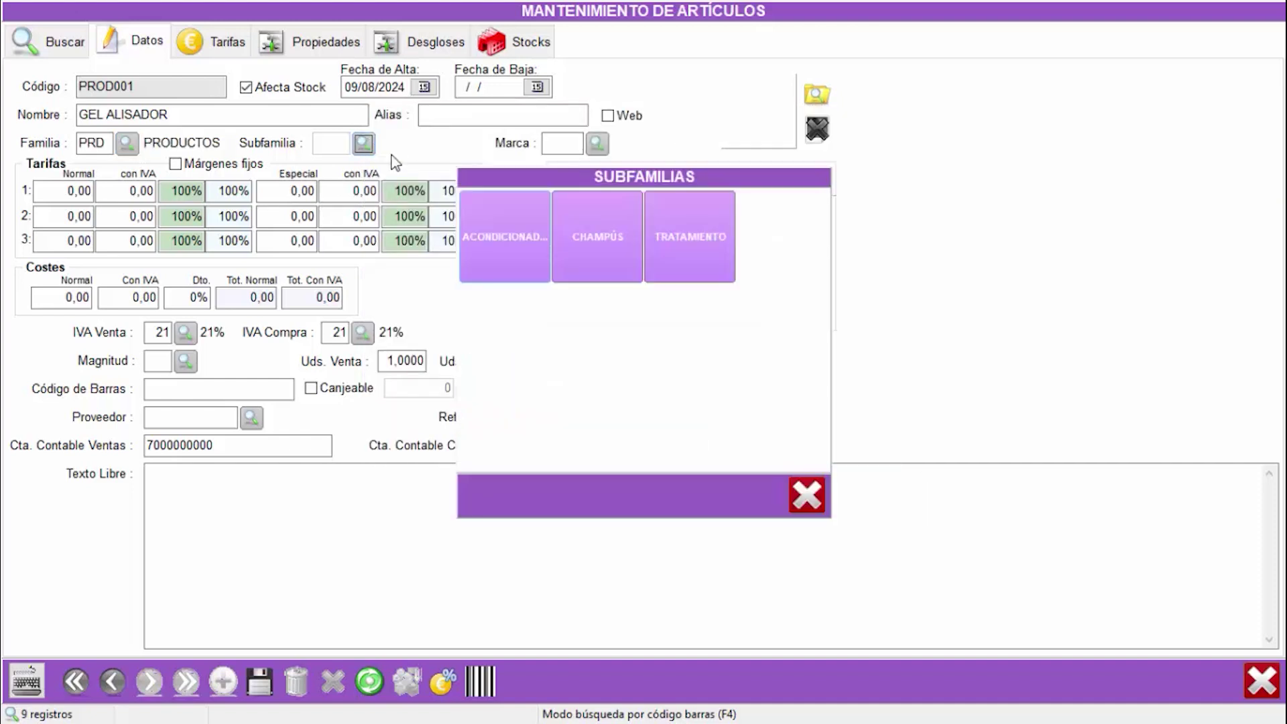
pyautogui.click(700, 240)
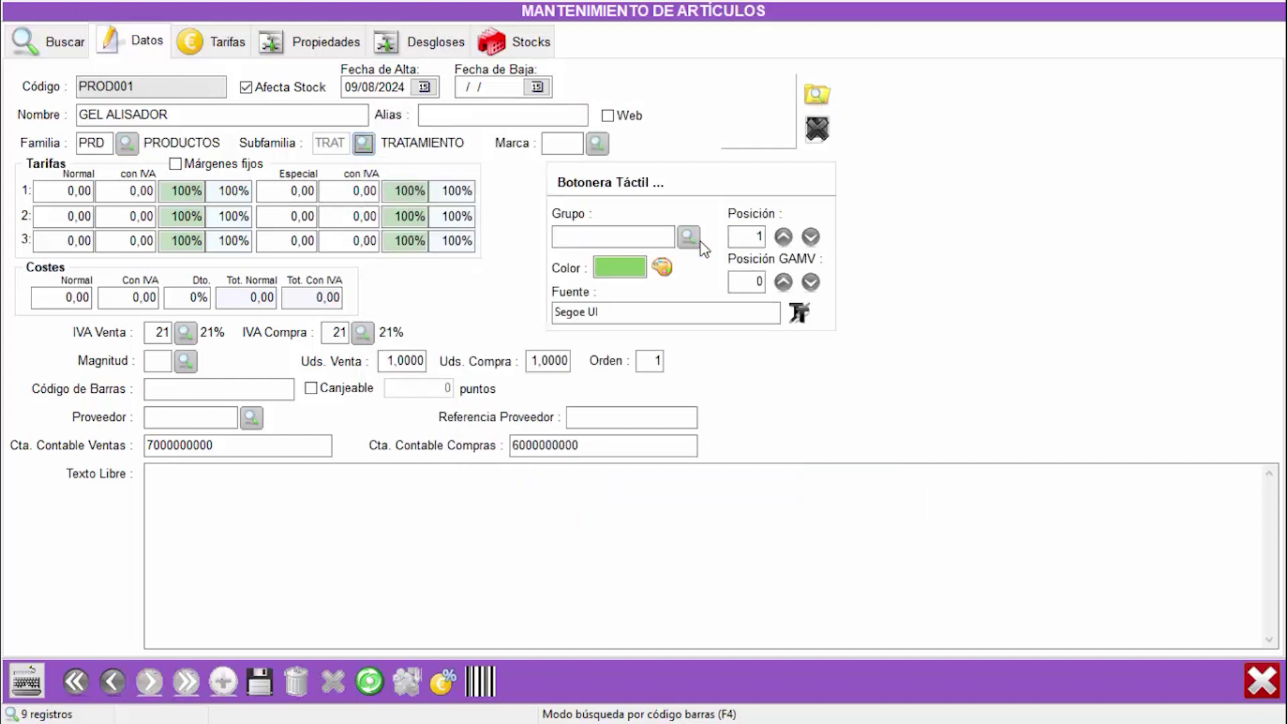
# Step: Set the article's normal tariff 1 price including IVA to 25,30
pyautogui.click(132, 187)
pyautogui.moveTo(130, 190); pyautogui.dragTo(155, 191)
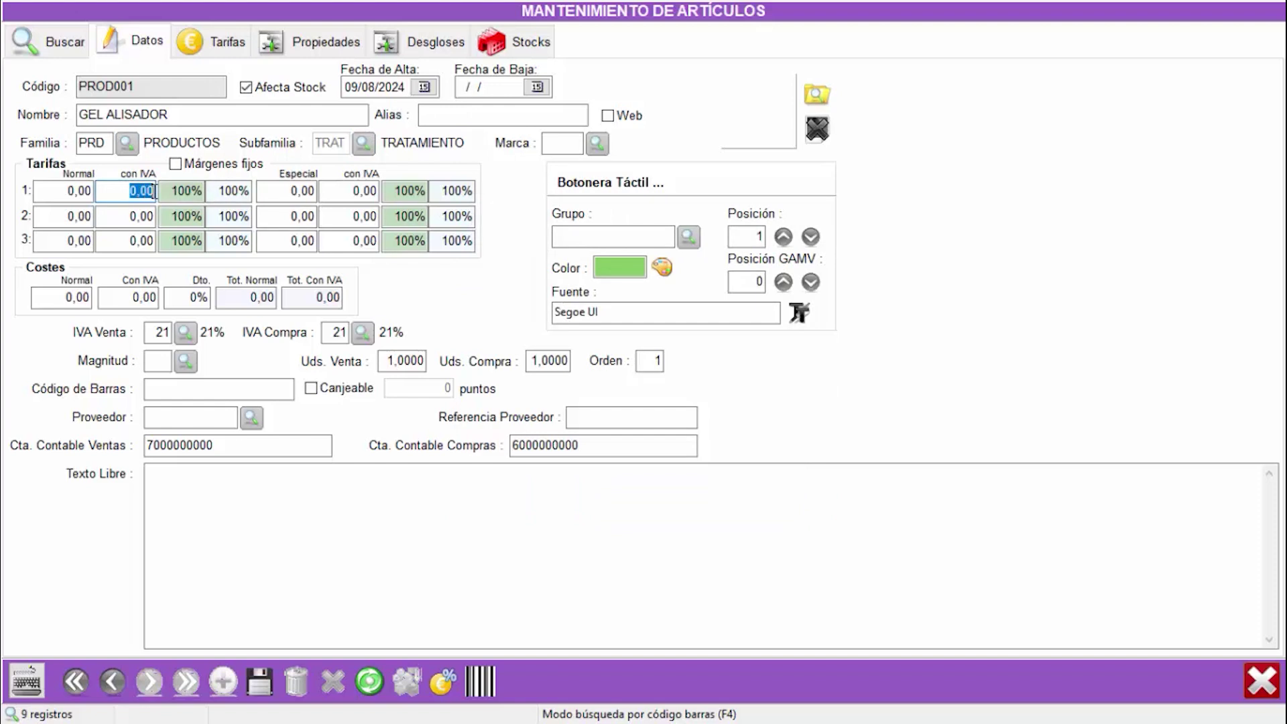
pyautogui.write('25,30')
pyautogui.click(62, 191)
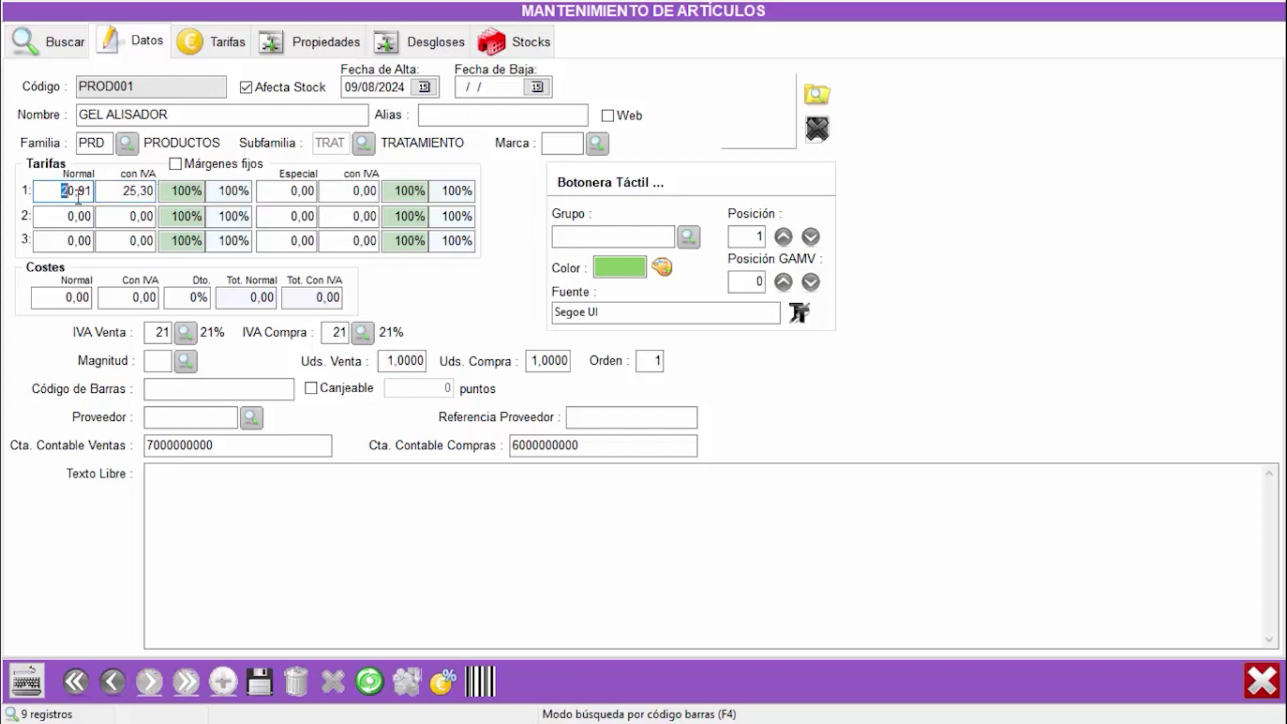
pyautogui.moveTo(61, 191); pyautogui.dragTo(94, 195)
# Step: Set the article's cost including IVA to 15
pyautogui.click(121, 301)
pyautogui.moveTo(121, 301); pyautogui.dragTo(161, 301)
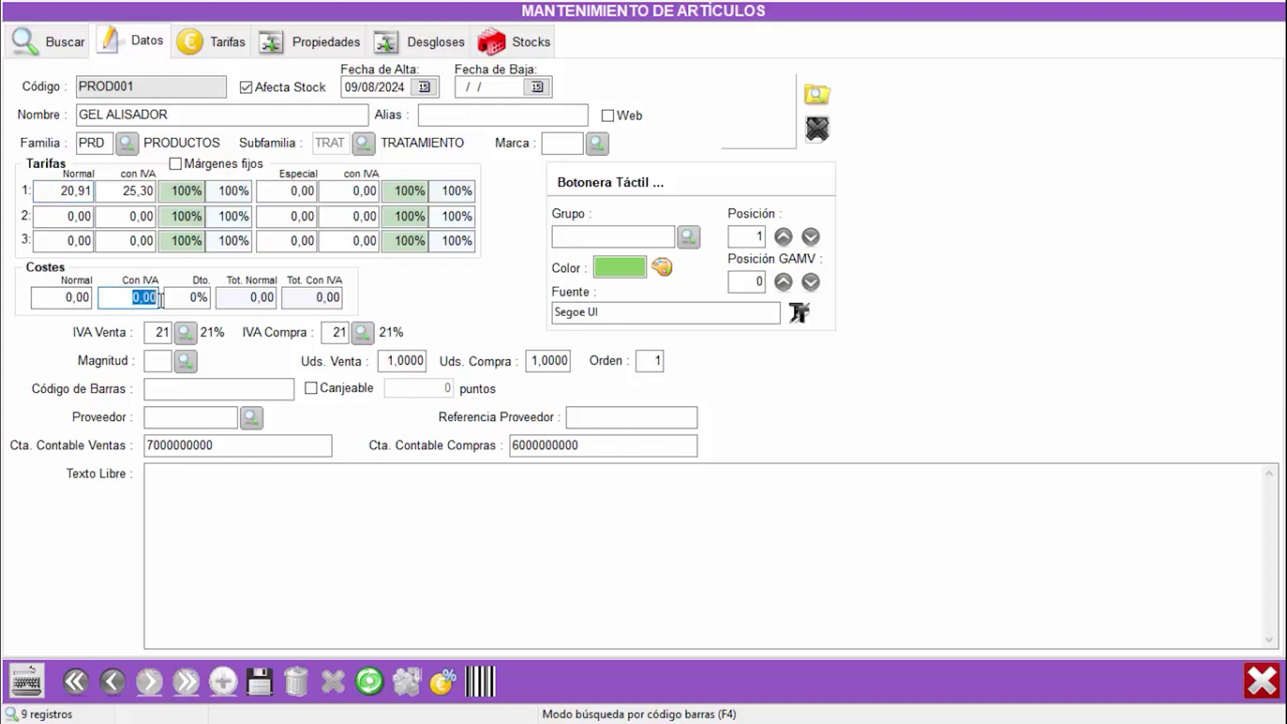
pyautogui.write('15')
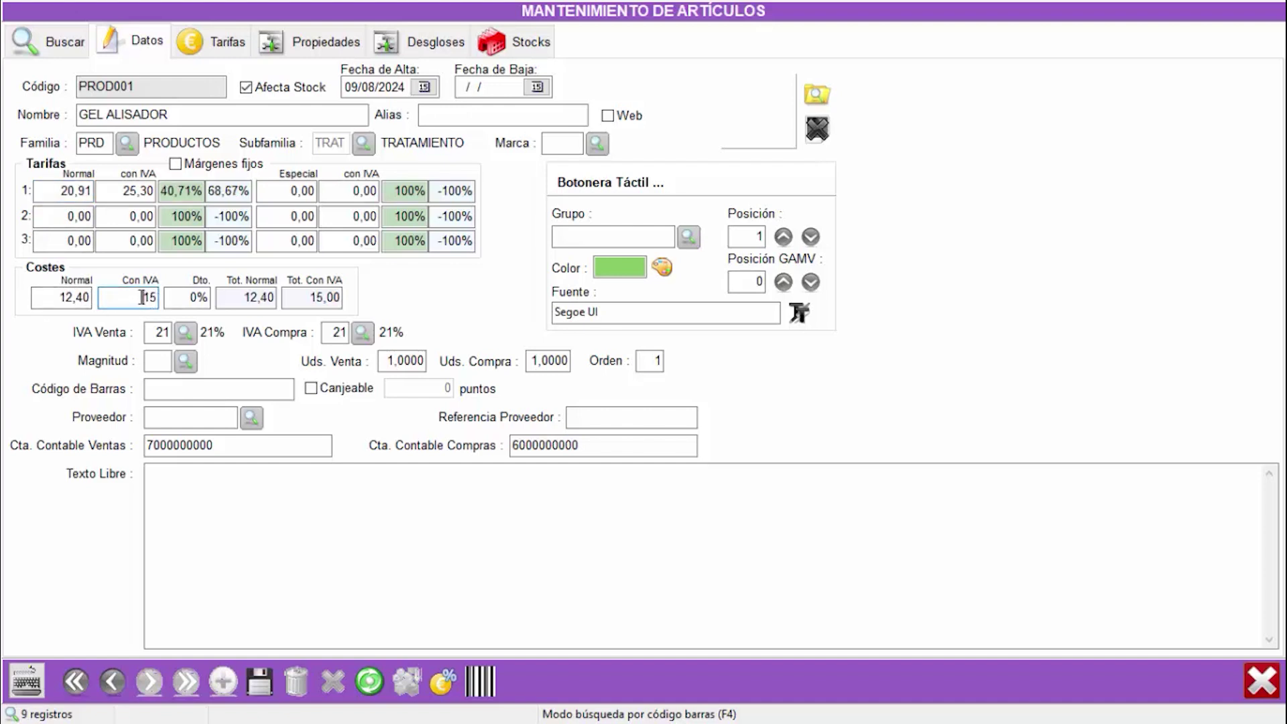
pyautogui.doubleClick(143, 297)
pyautogui.hotkey('shift', 'Tab')
# Step: Set the article's magnitude to Unidades and review its sale and purchase unit quantities
pyautogui.click(183, 364)
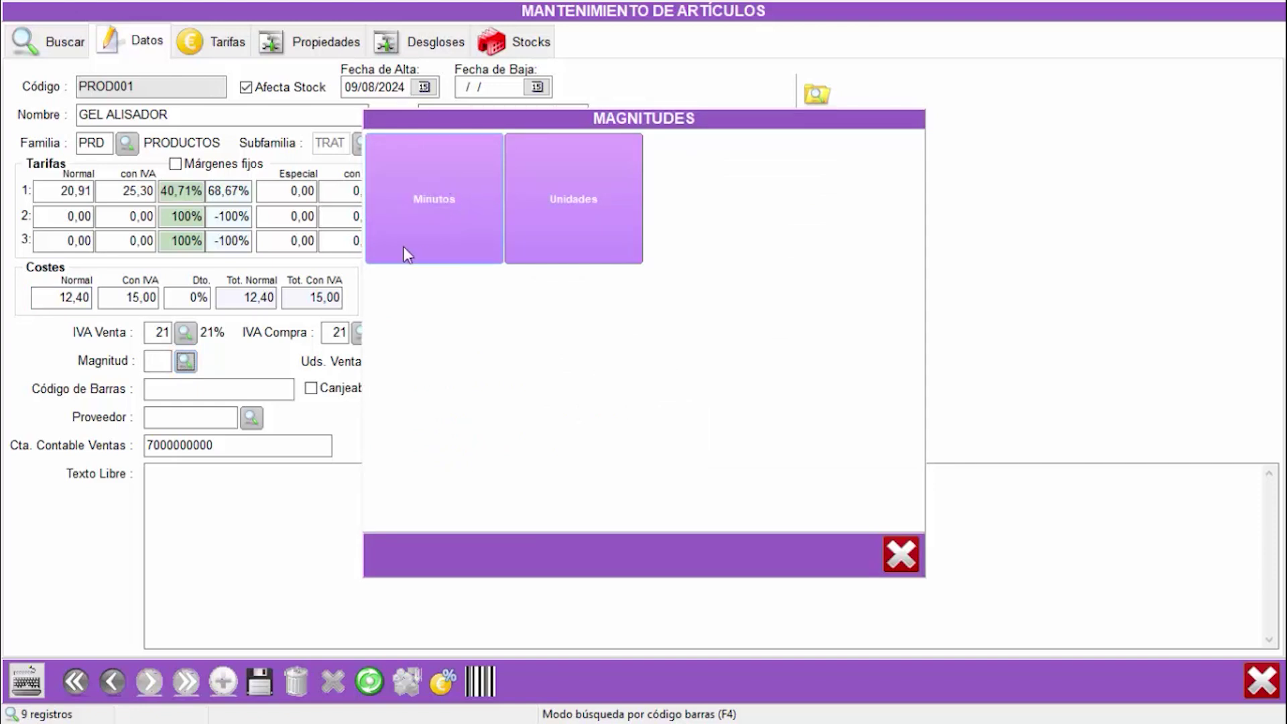
pyautogui.click(554, 206)
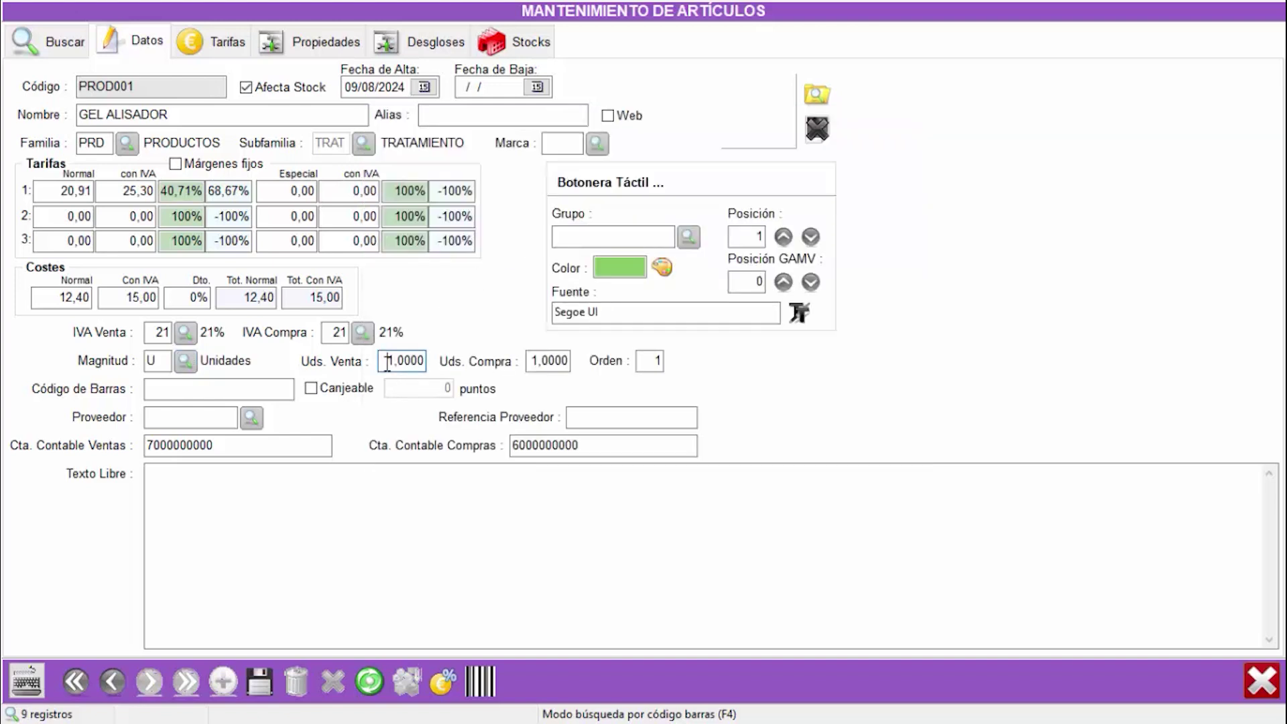
pyautogui.moveTo(387, 362); pyautogui.dragTo(426, 361)
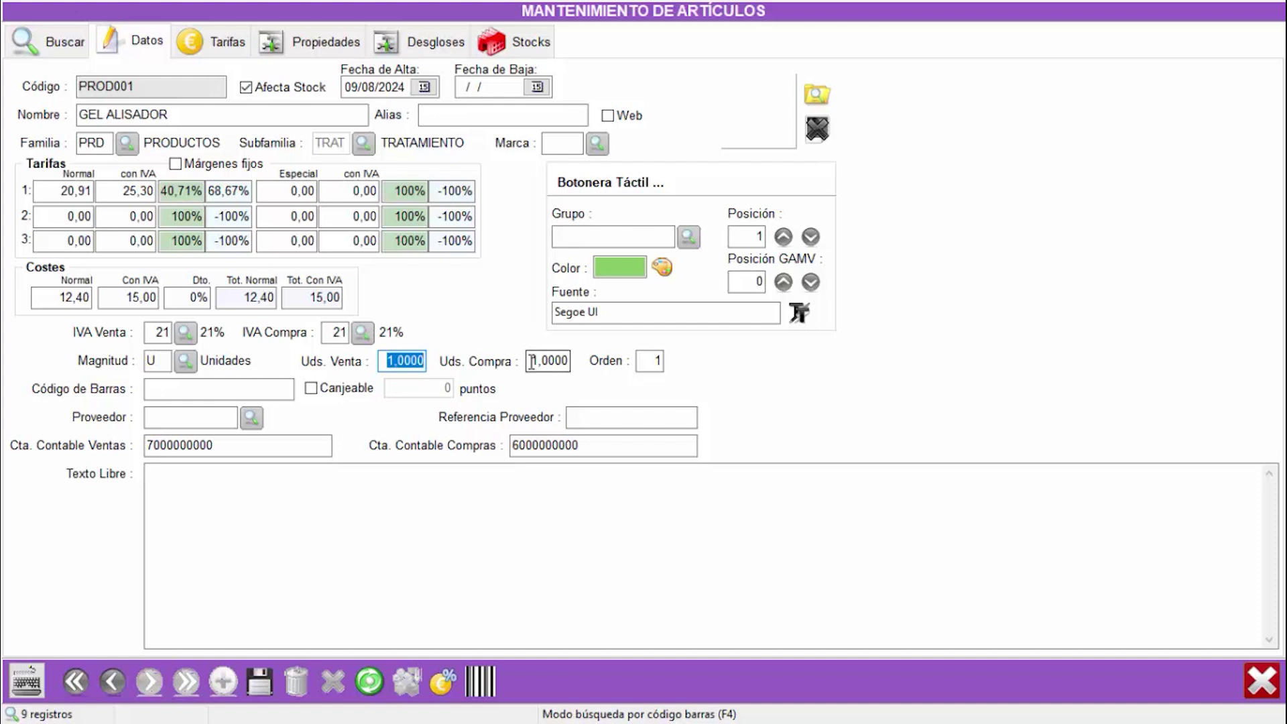
pyautogui.moveTo(530, 362); pyautogui.dragTo(570, 362)
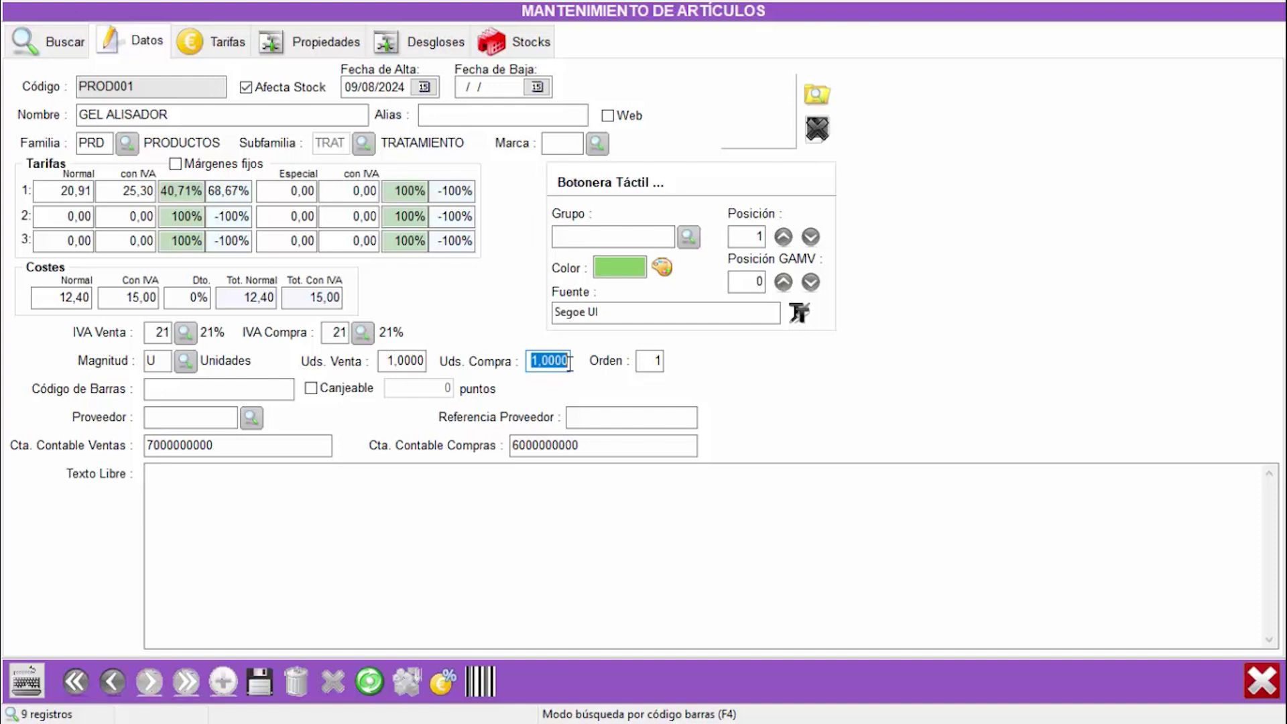
pyautogui.moveTo(531, 361); pyautogui.dragTo(566, 361)
# Step: Try 8 as the article's sale units and set the value back to 1
pyautogui.moveTo(382, 360); pyautogui.dragTo(440, 364)
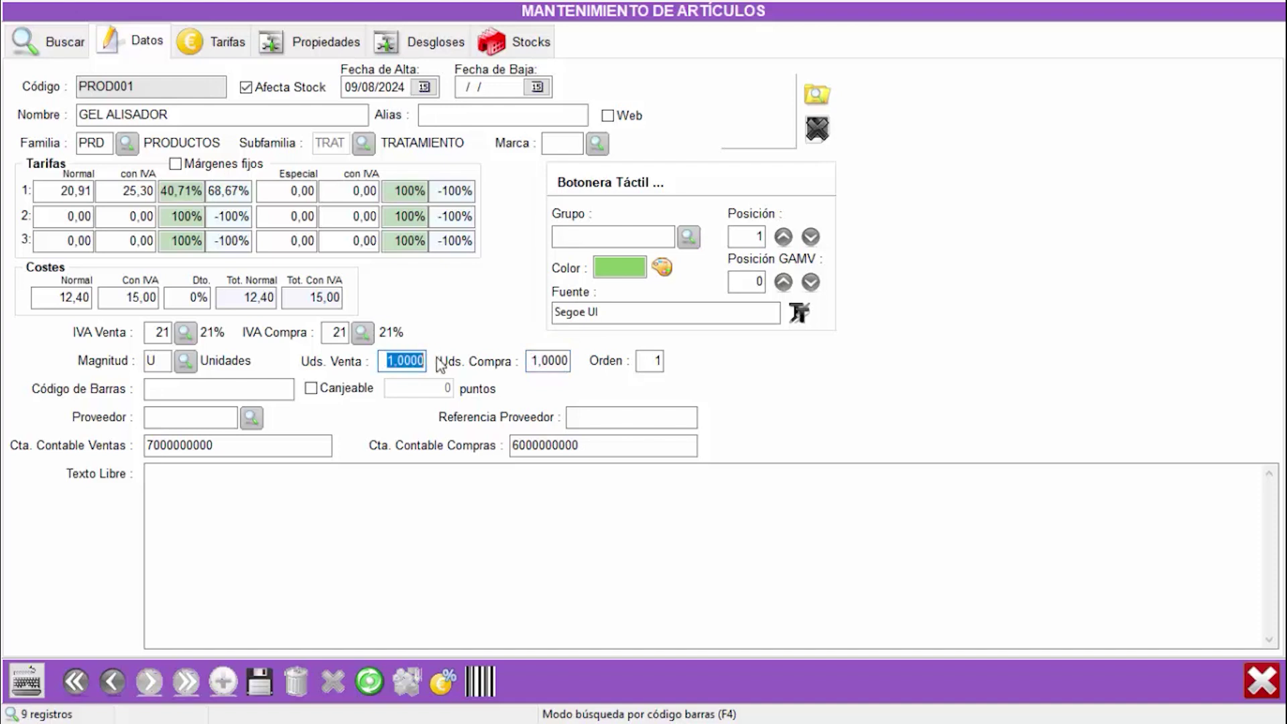
pyautogui.write('8')
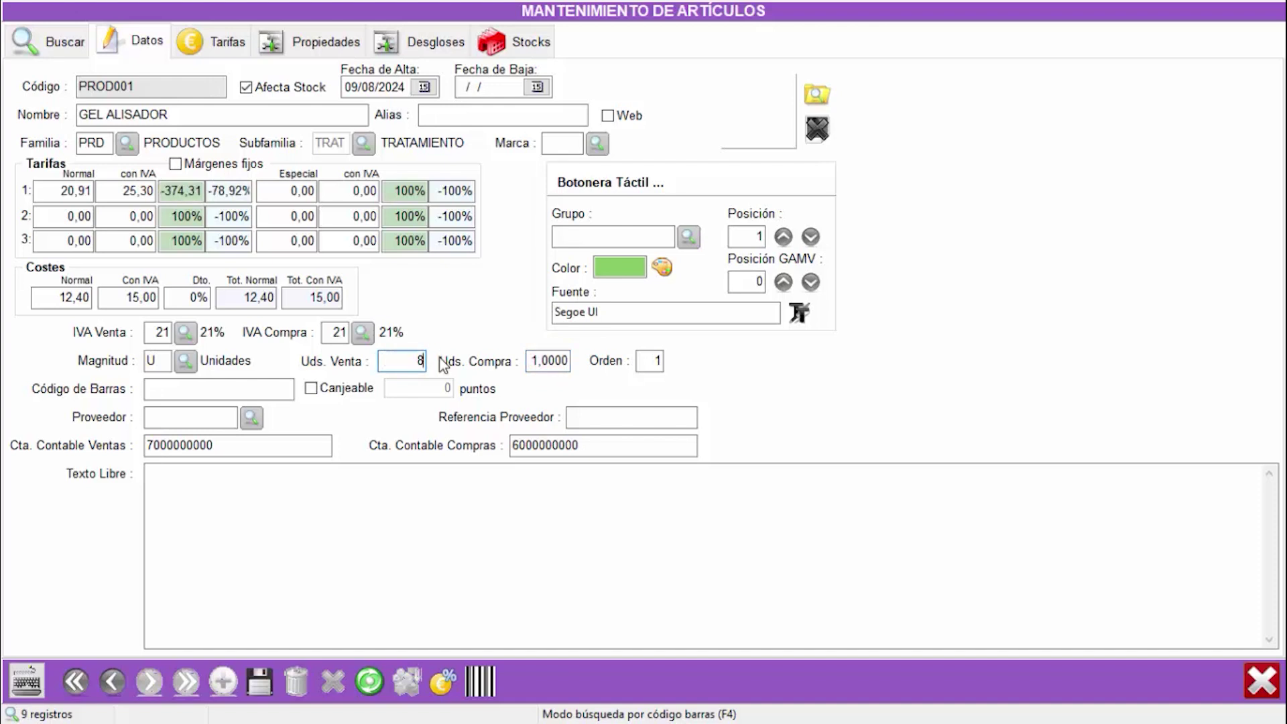
pyautogui.press('BackSpace')
pyautogui.write('1')
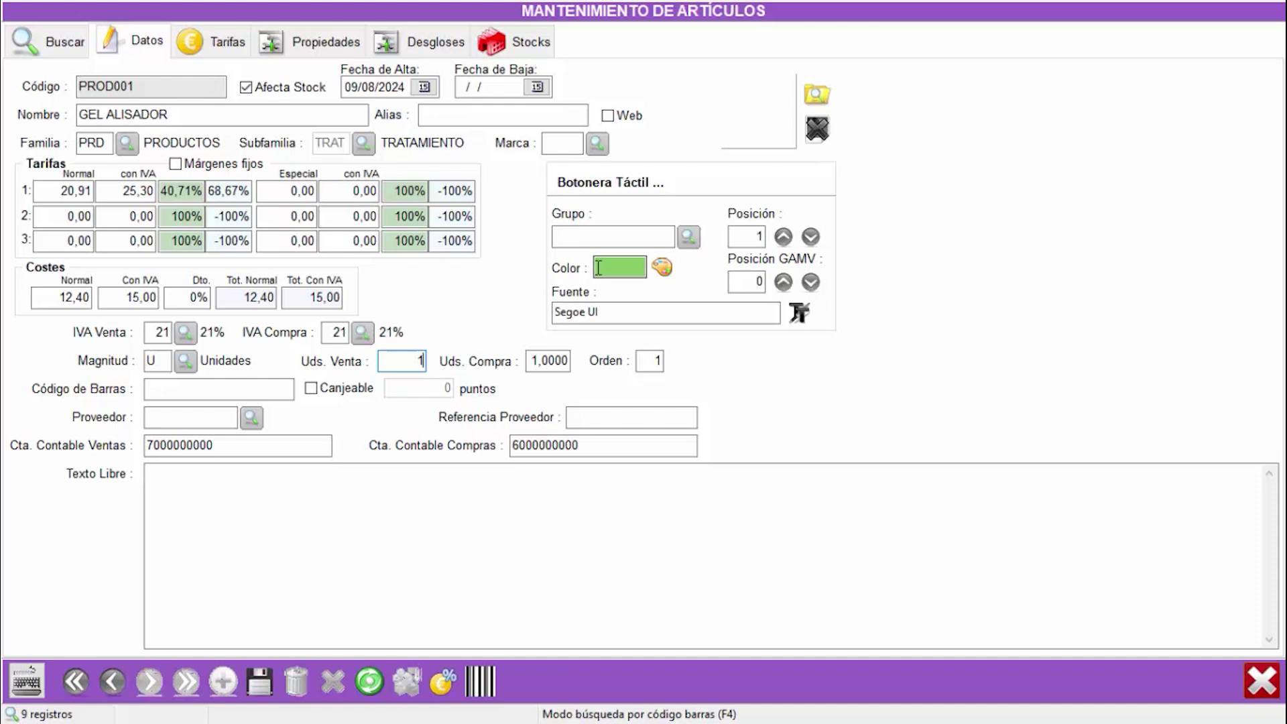
# Step: Place the article's touch button in the PRODUCTOS group and give it the orange basic colour
pyautogui.click(690, 237)
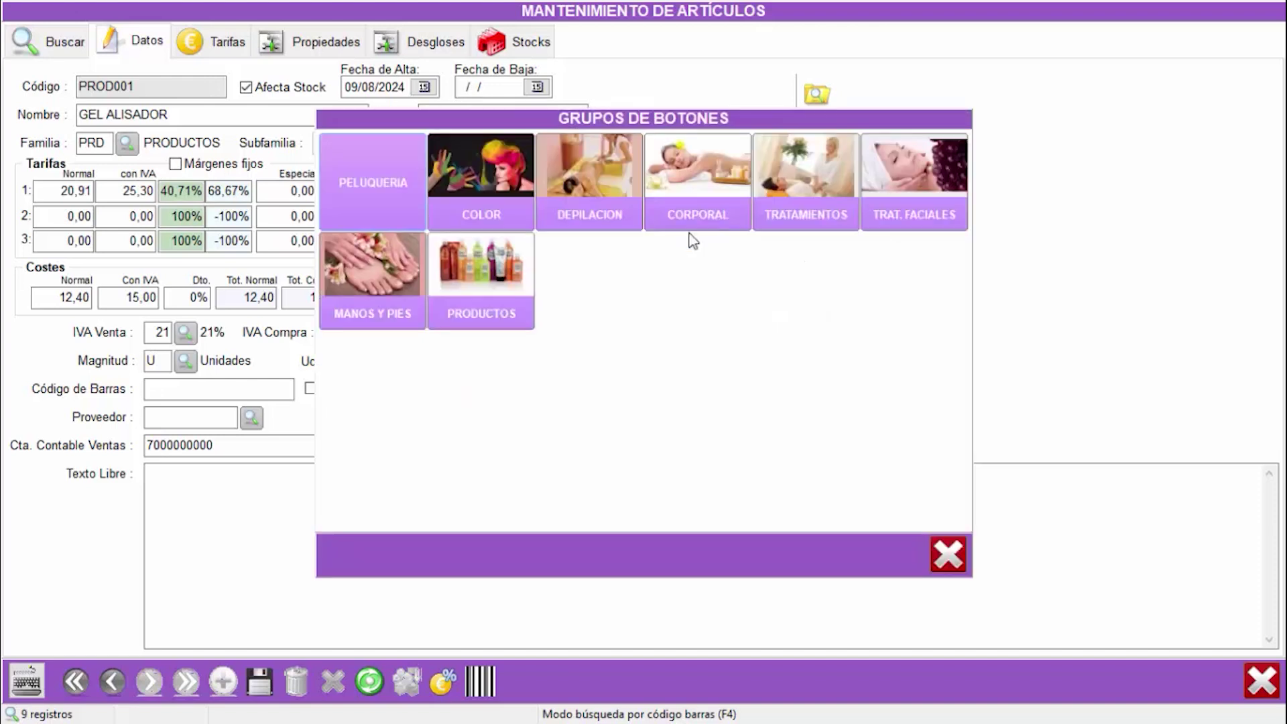
pyautogui.click(460, 282)
pyautogui.click(662, 270)
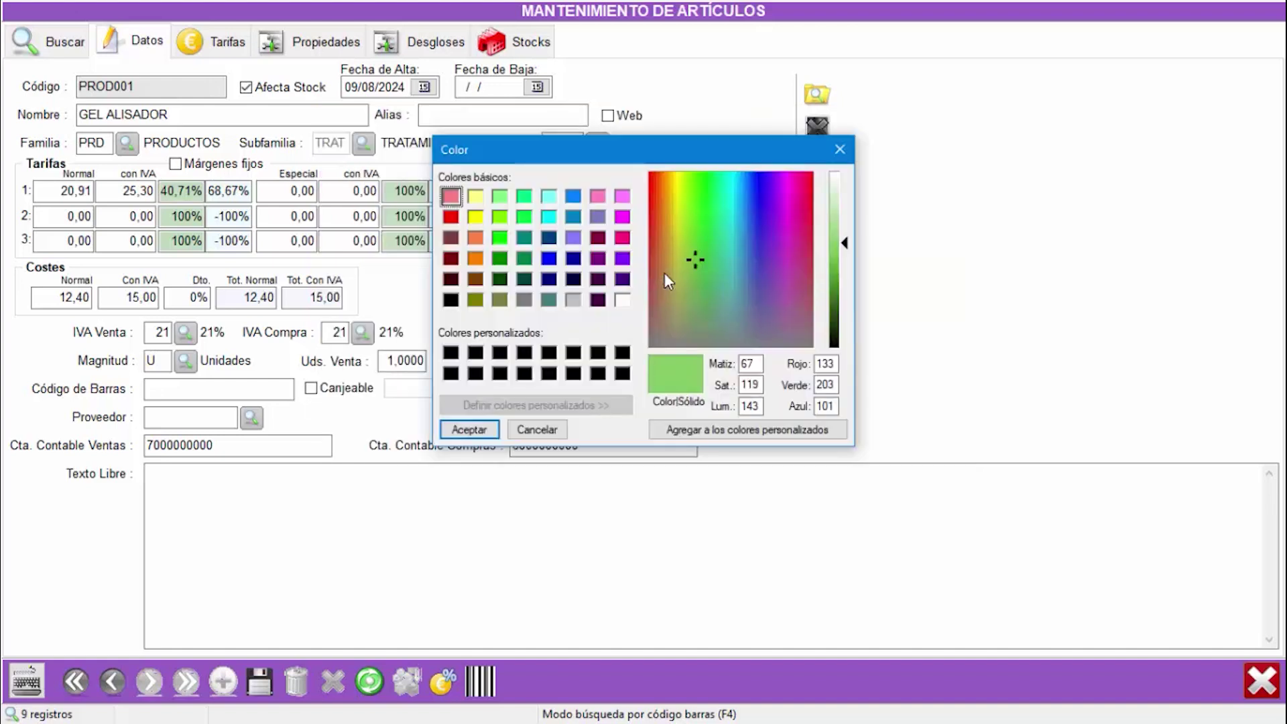
pyautogui.click(476, 239)
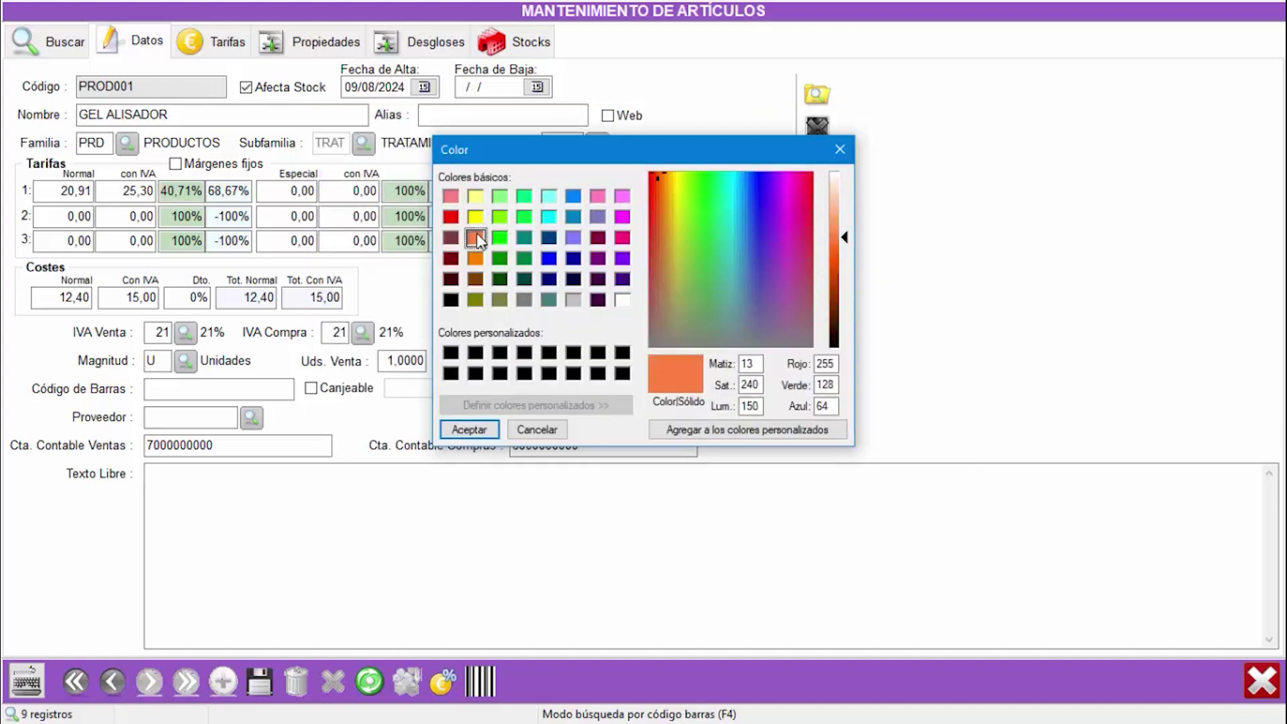
pyautogui.click(470, 429)
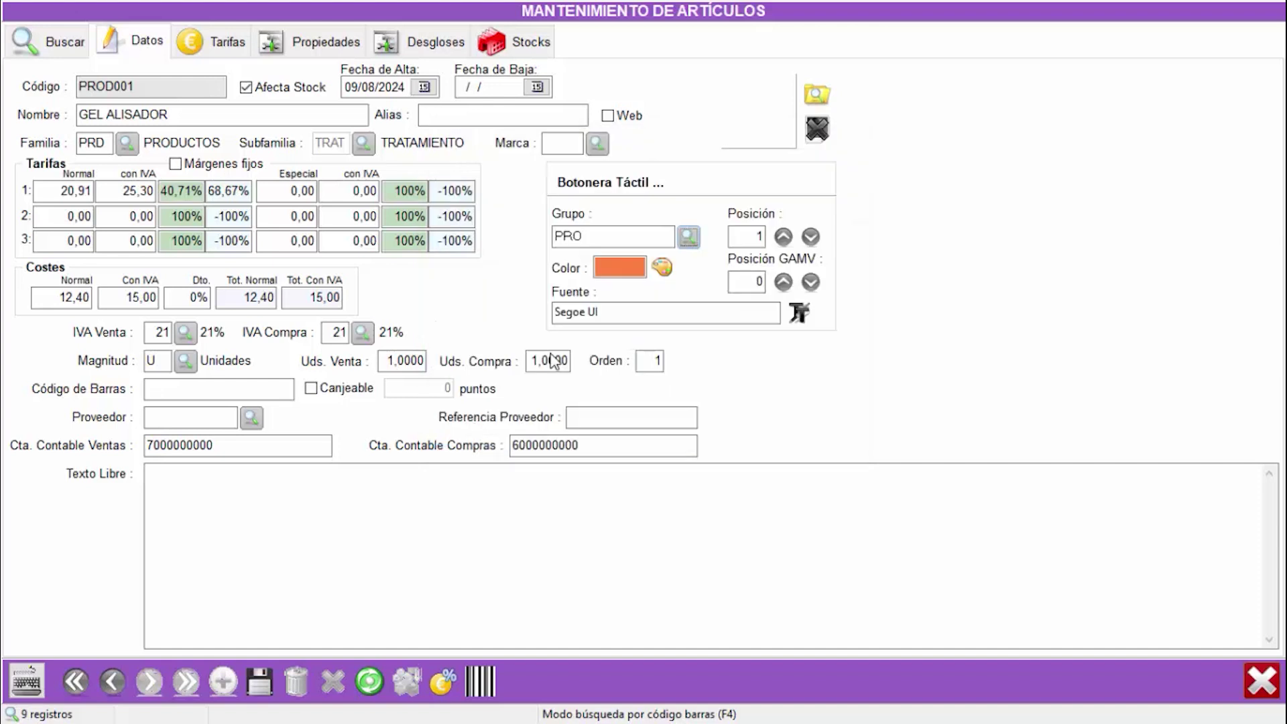
# Step: Load GEL ALISADOR.jpg from the Imagenes folder as the article's picture
pyautogui.click(818, 94)
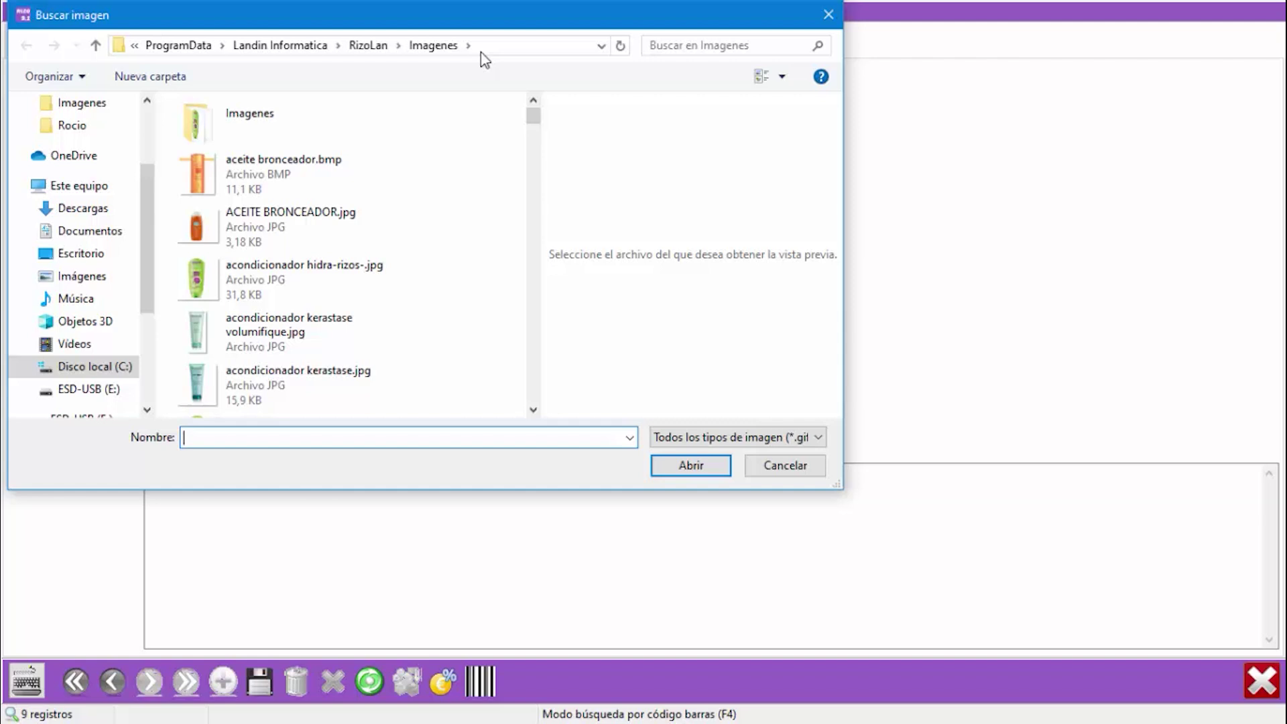
pyautogui.click(277, 182)
pyautogui.press('g')
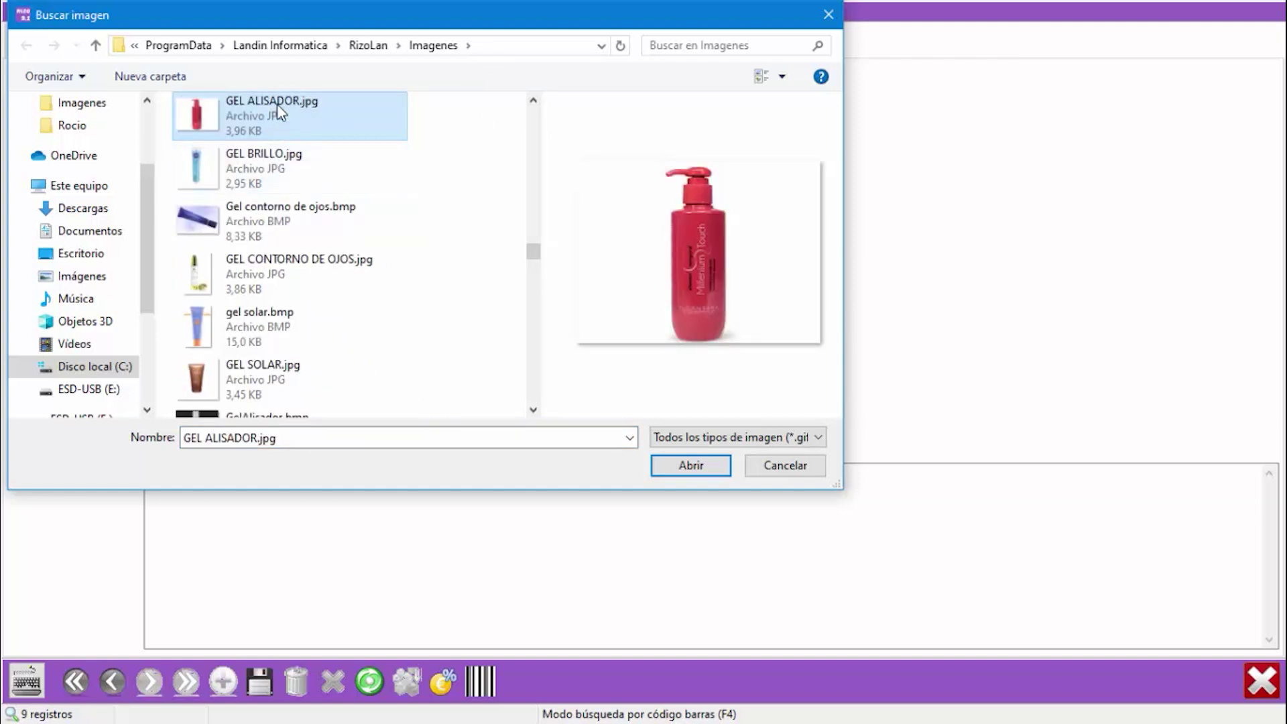
pyautogui.click(688, 466)
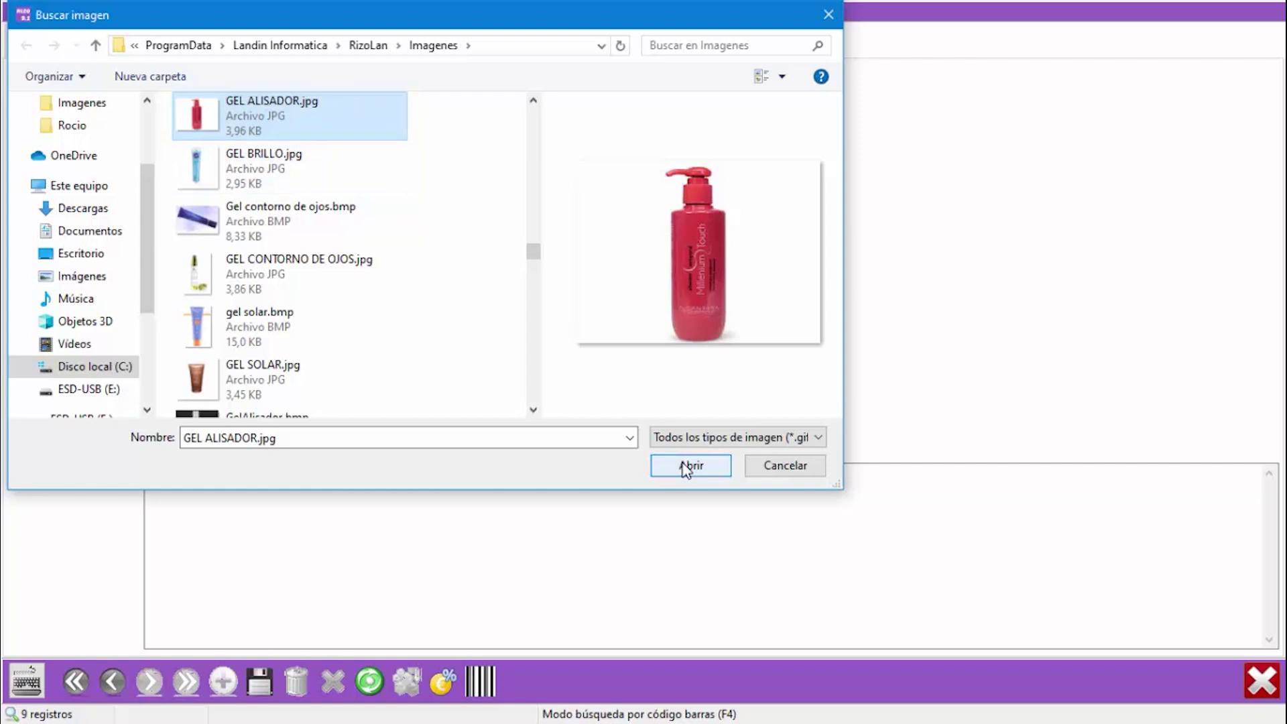
pyautogui.click(688, 467)
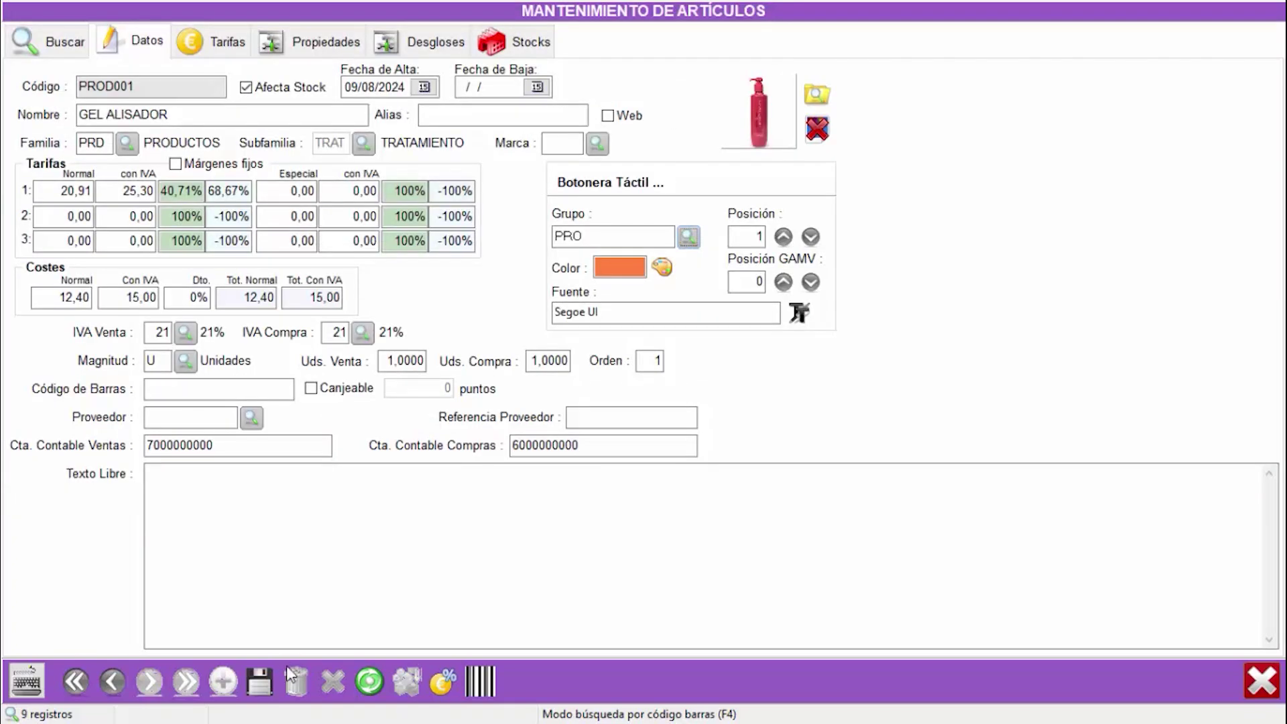
# Step: Save the article and reload the sales screen so its touch buttons are refreshed
pyautogui.click(258, 684)
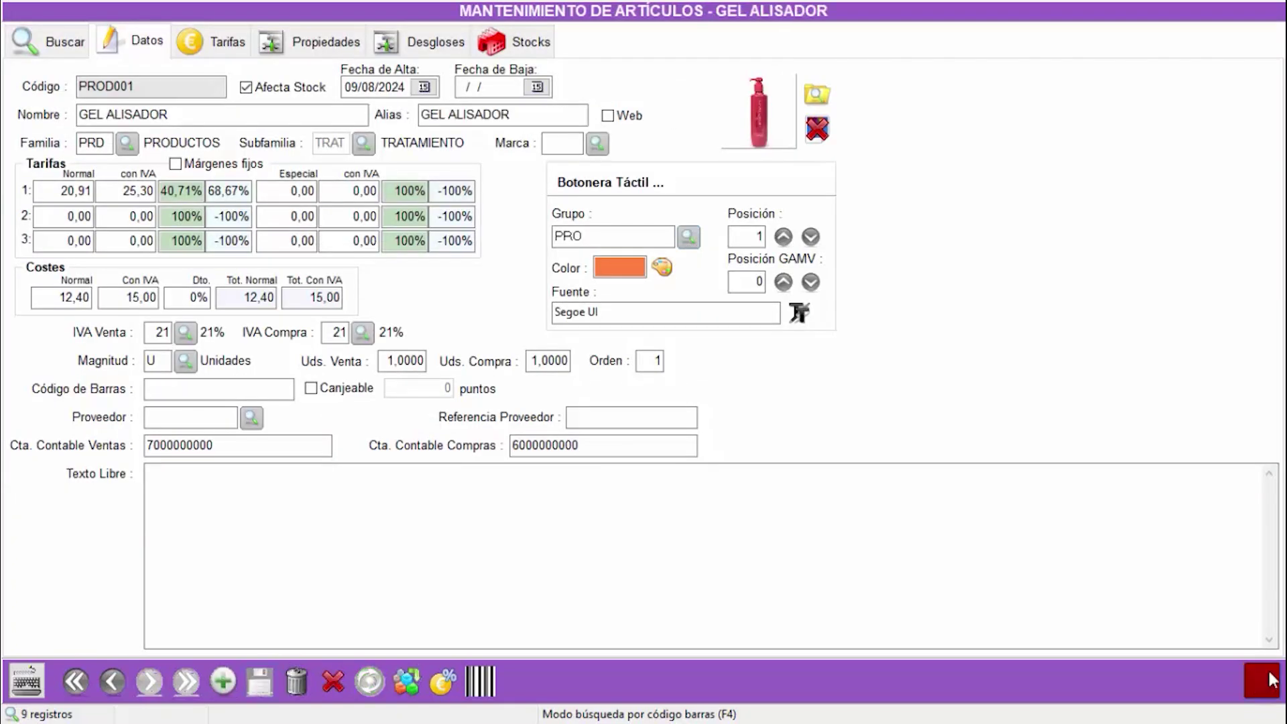
pyautogui.click(1271, 678)
pyautogui.click(1066, 649)
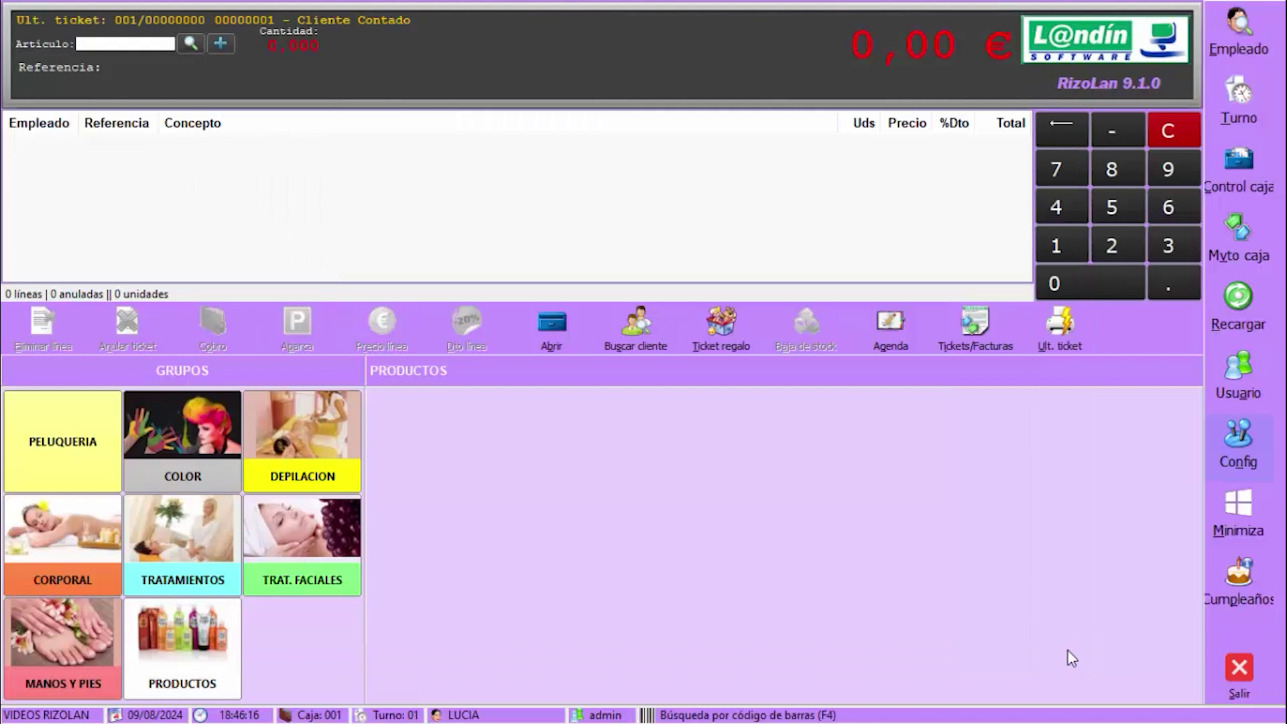
pyautogui.click(1251, 297)
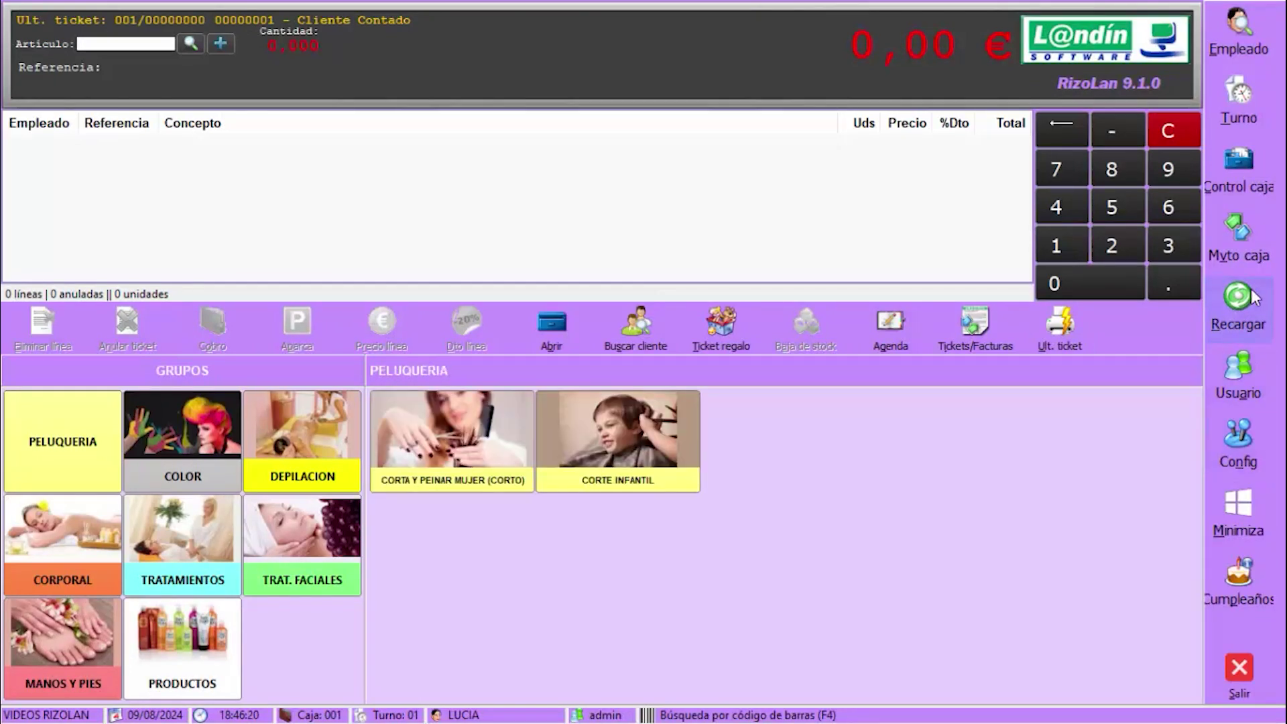
# Step: Duplicate the GEL ALISADOR article from the PRODUCTOS group as a new article with code PROD002
pyautogui.click(205, 628)
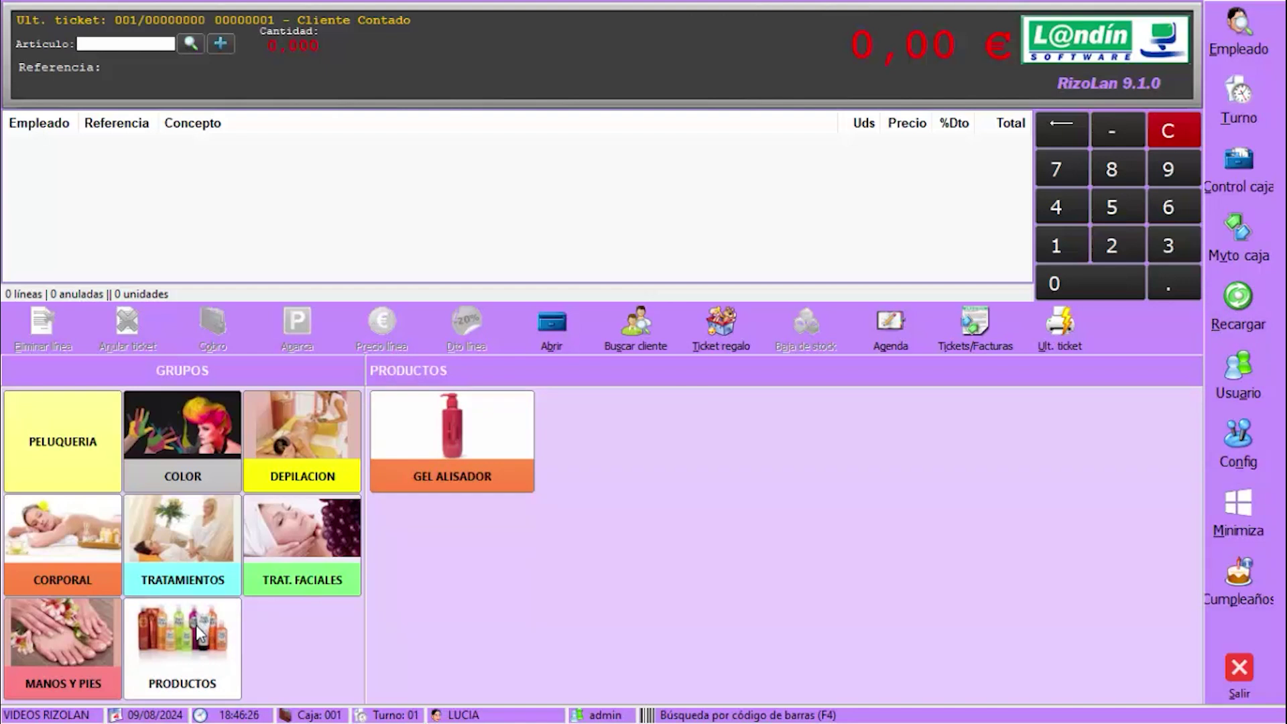
pyautogui.rightClick(440, 437)
pyautogui.click(461, 453)
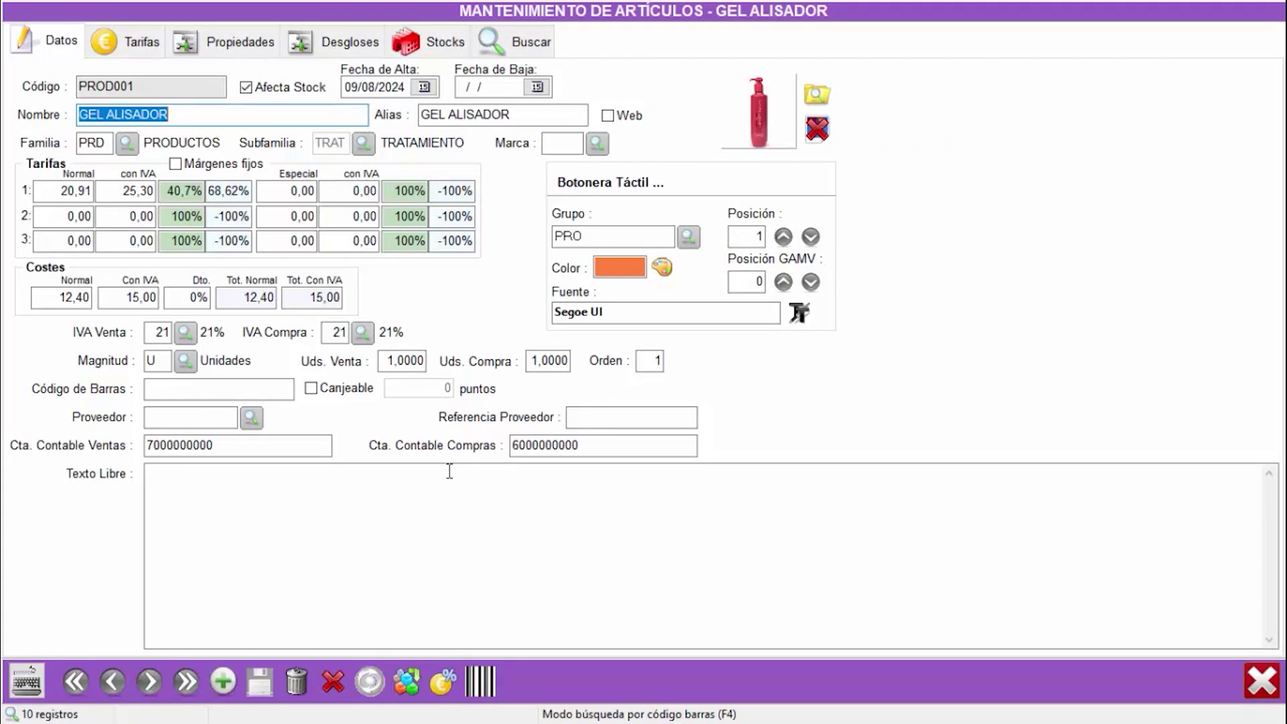
pyautogui.click(406, 679)
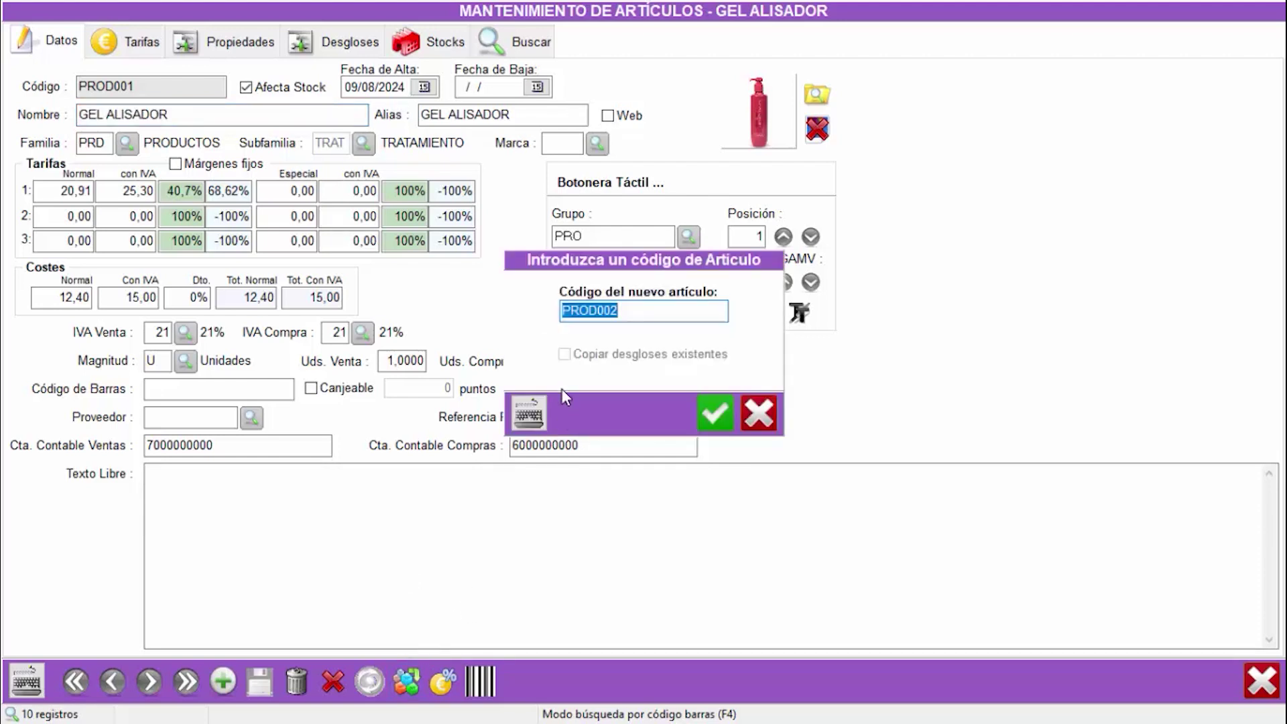
pyautogui.click(712, 421)
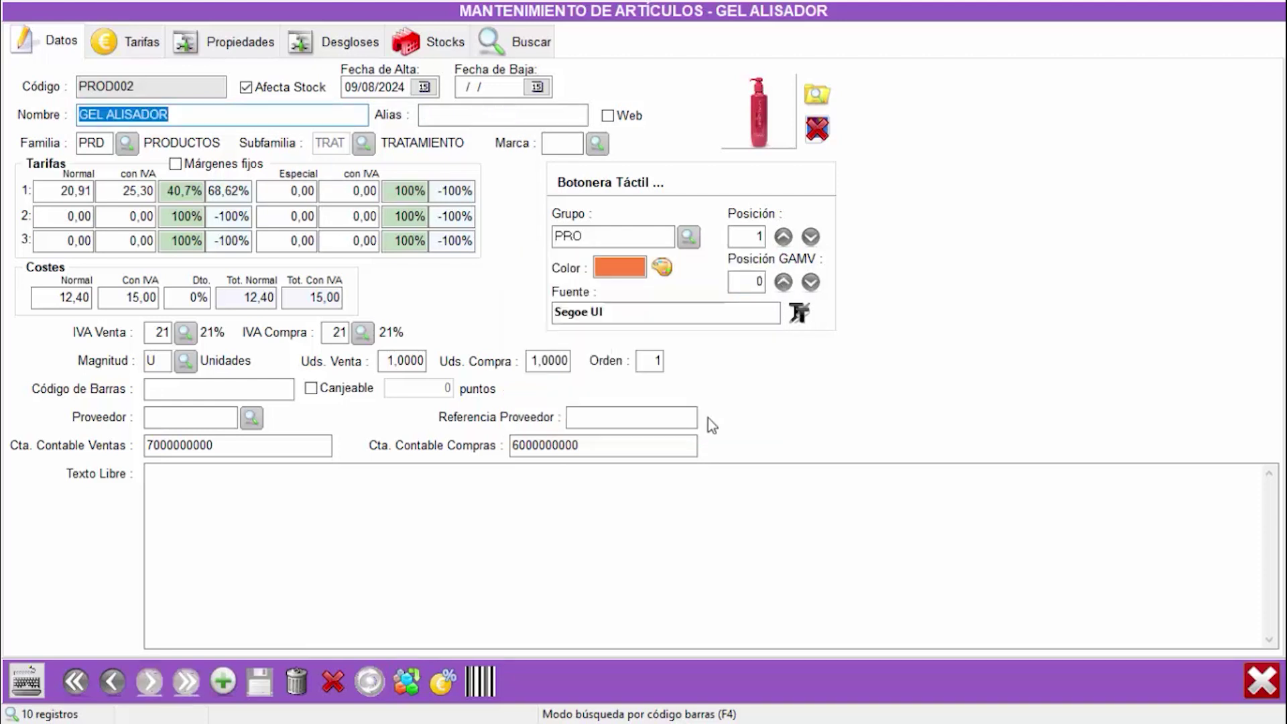
# Step: Rename the duplicated article PROD002 as GEL SOLAR
pyautogui.click(186, 112)
pyautogui.moveTo(185, 112); pyautogui.dragTo(71, 111)
pyautogui.write('GEL SOLAR')
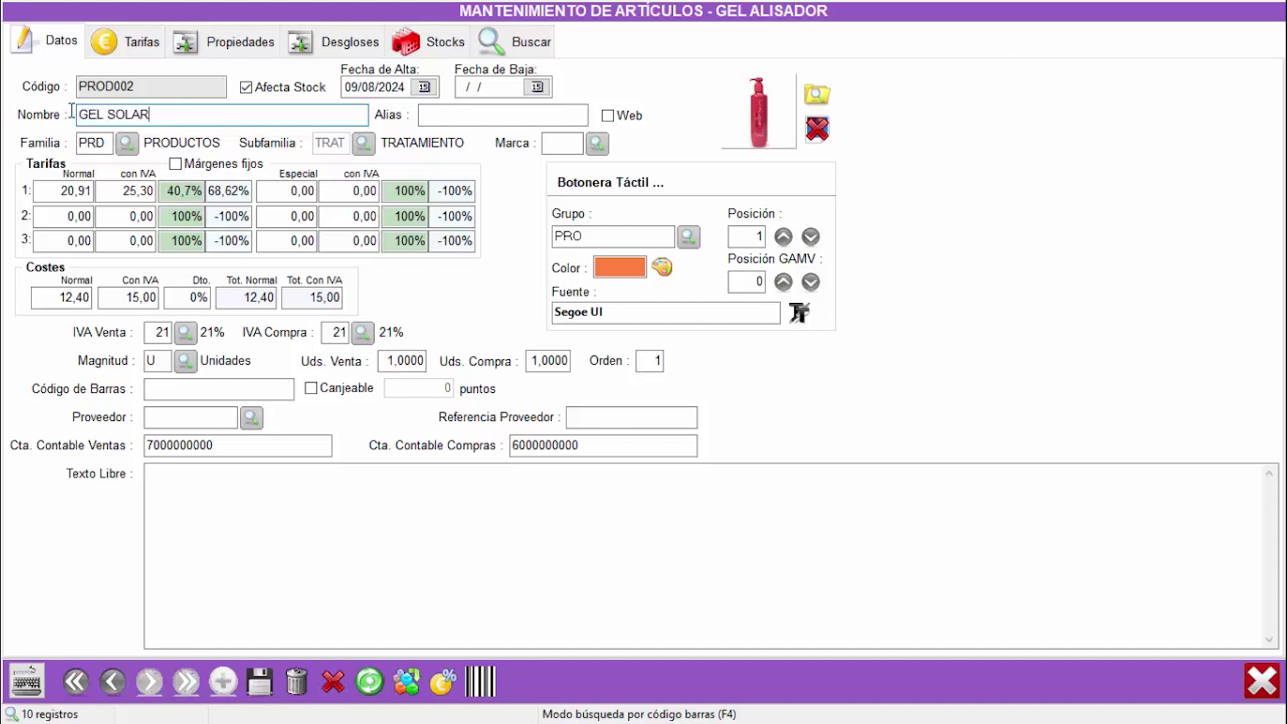
# Step: Set the article's first normal rate to 19,90 with IVA and its cost to 10 with IVA
pyautogui.click(97, 191)
pyautogui.click(125, 193)
pyautogui.moveTo(124, 193); pyautogui.dragTo(166, 191)
pyautogui.write('19,90')
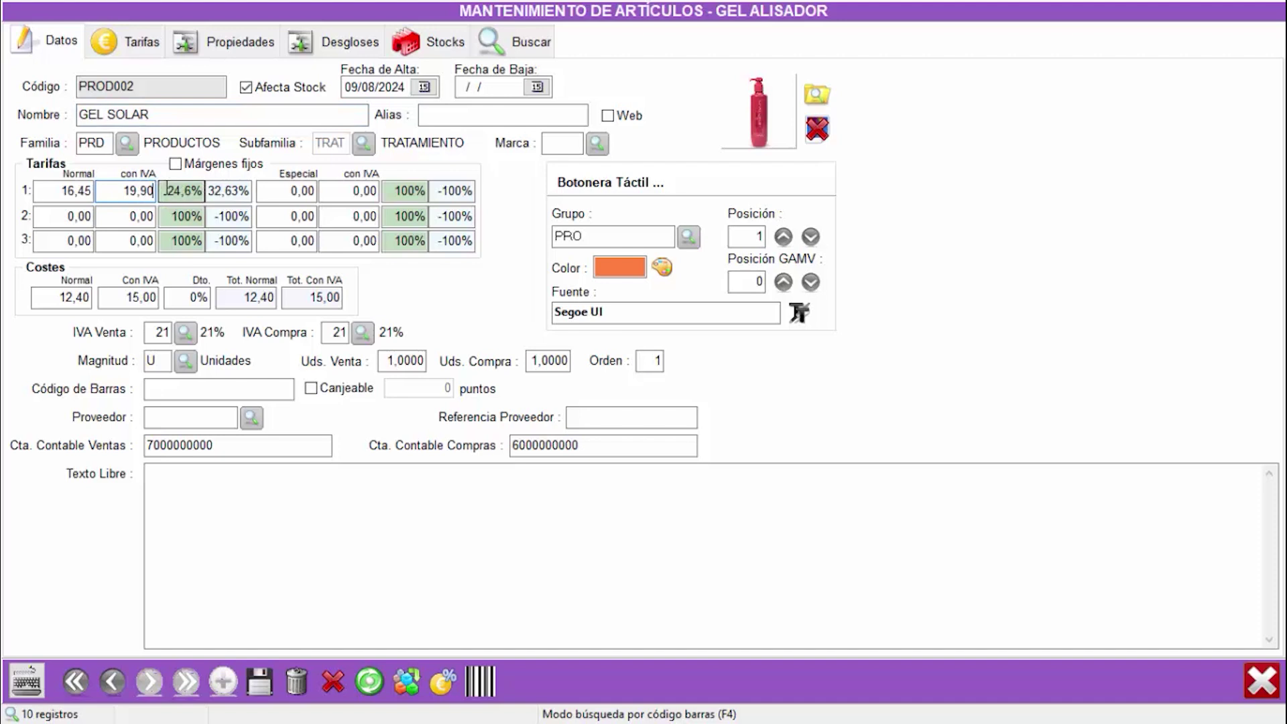
pyautogui.click(127, 297)
pyautogui.moveTo(126, 298); pyautogui.dragTo(157, 301)
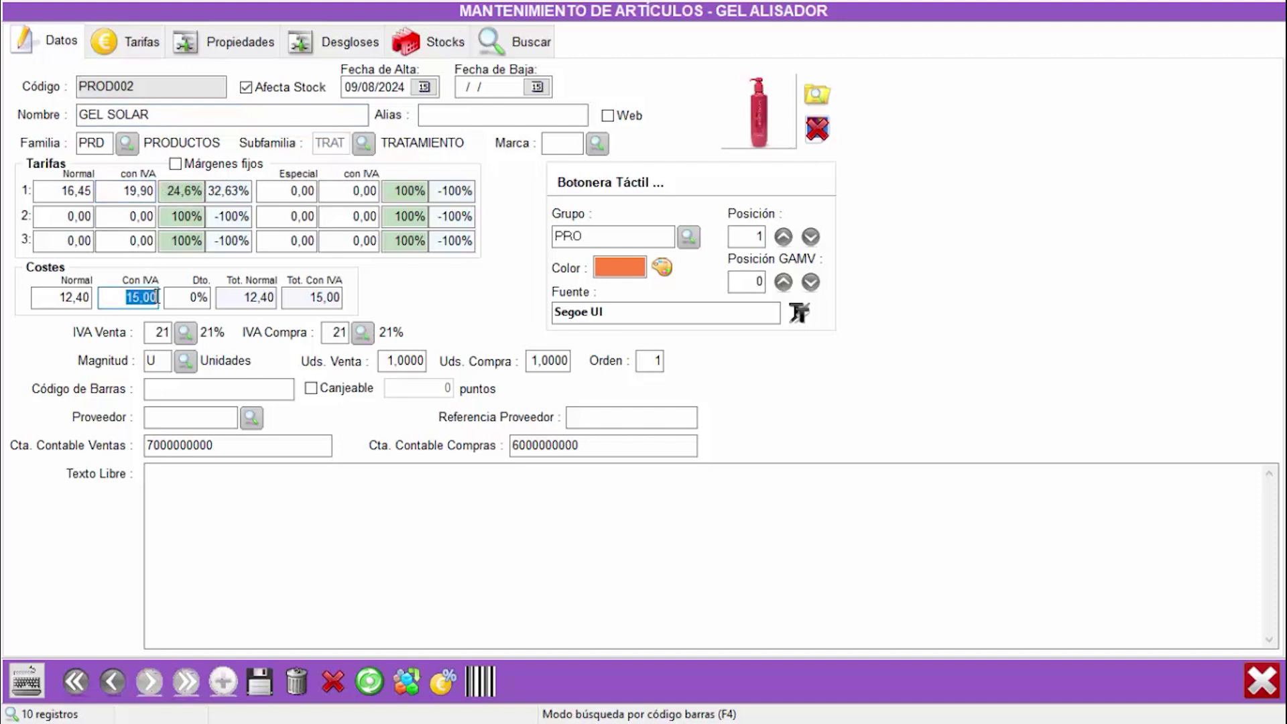
pyautogui.write('10')
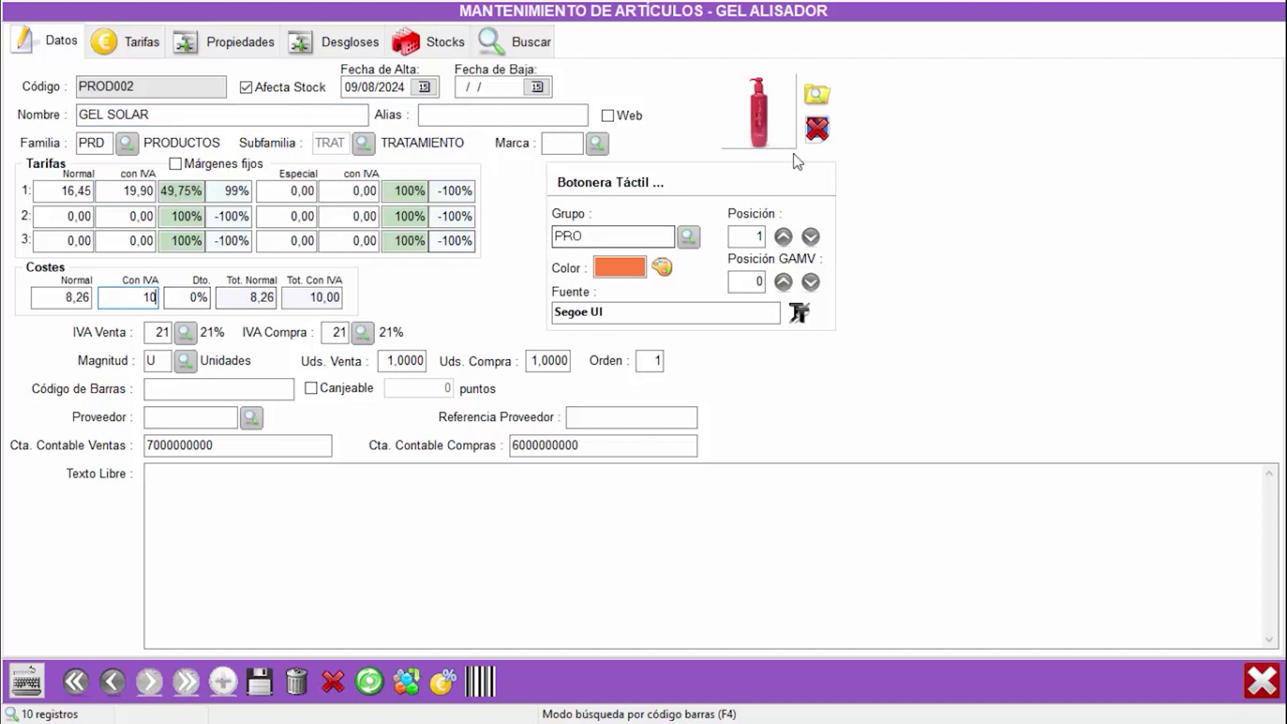
# Step: Replace the article's picture with GEL SOLAR.jpg from the Imagenes folder
pyautogui.click(818, 130)
pyautogui.click(817, 94)
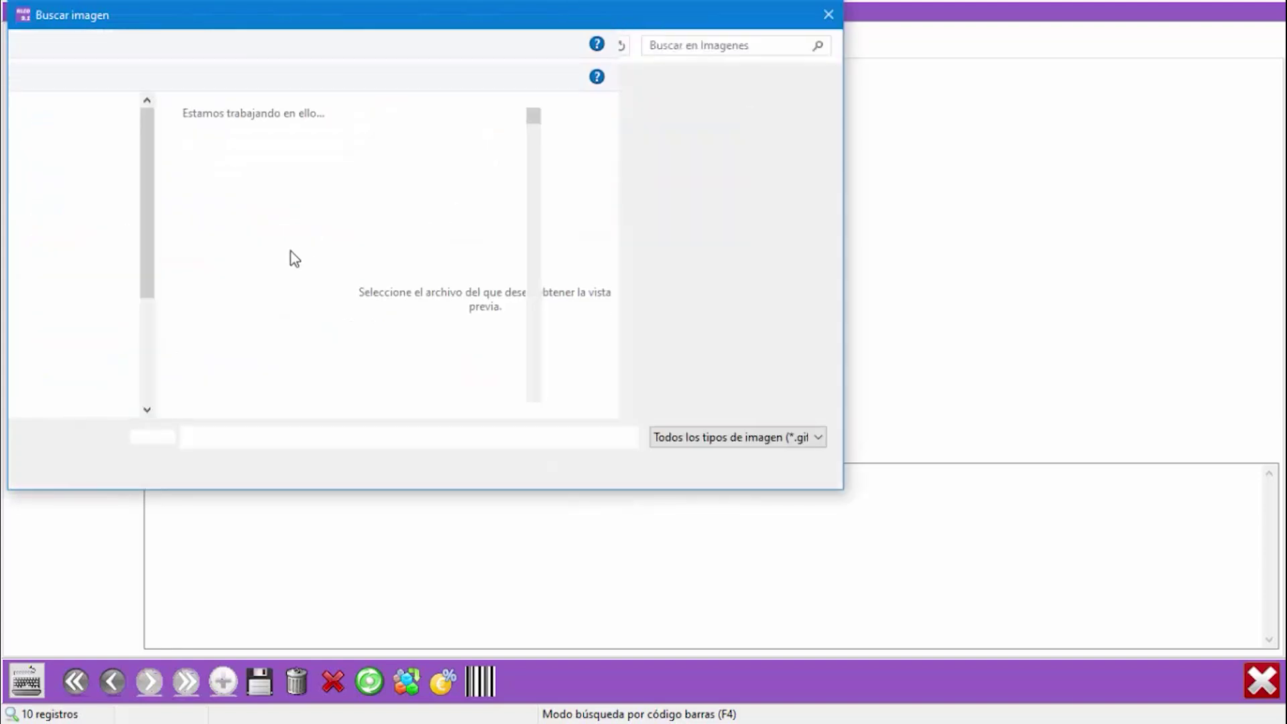
pyautogui.click(259, 246)
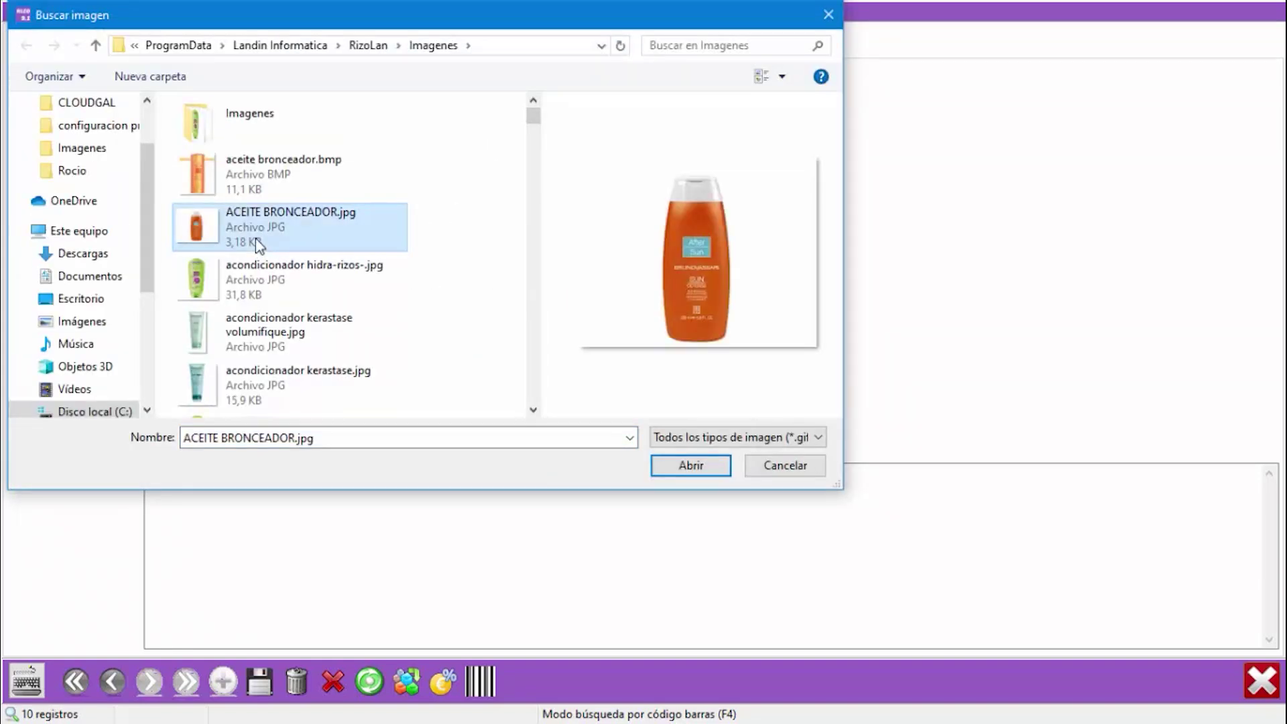
pyautogui.press('f')
pyautogui.hotkey('alt', 'Up')
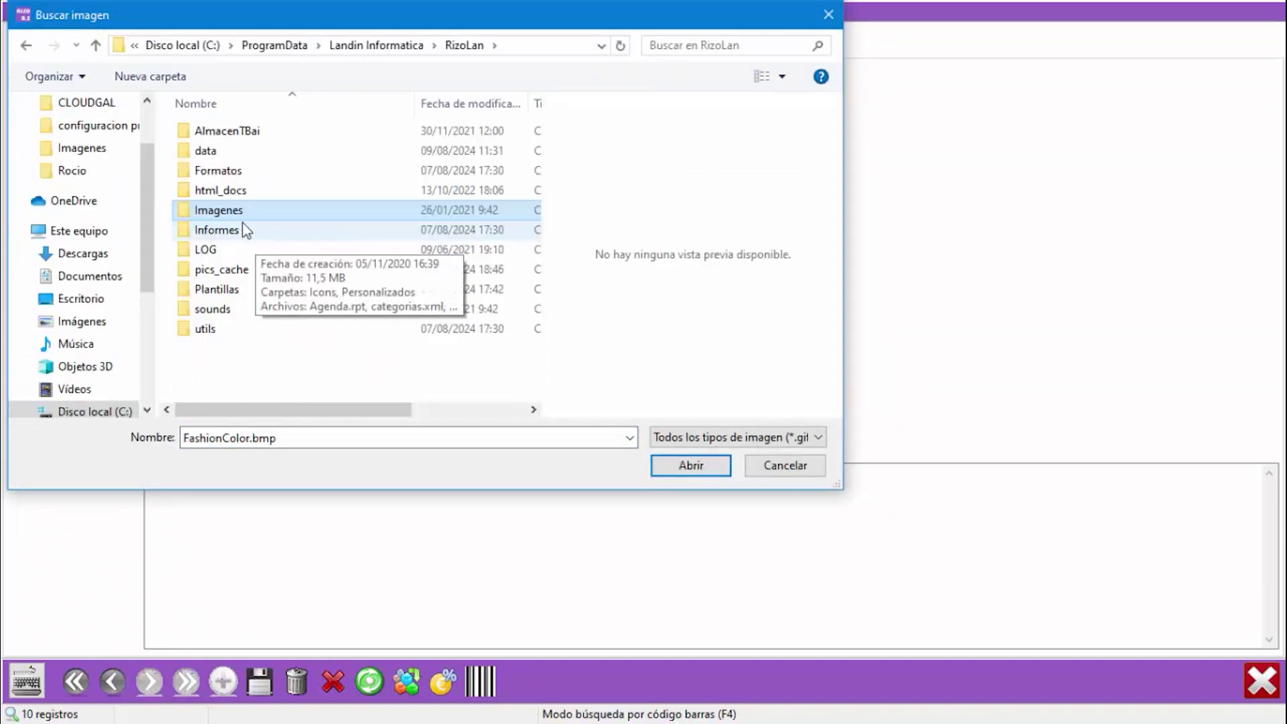
pyautogui.doubleClick(239, 211)
pyautogui.click(240, 231)
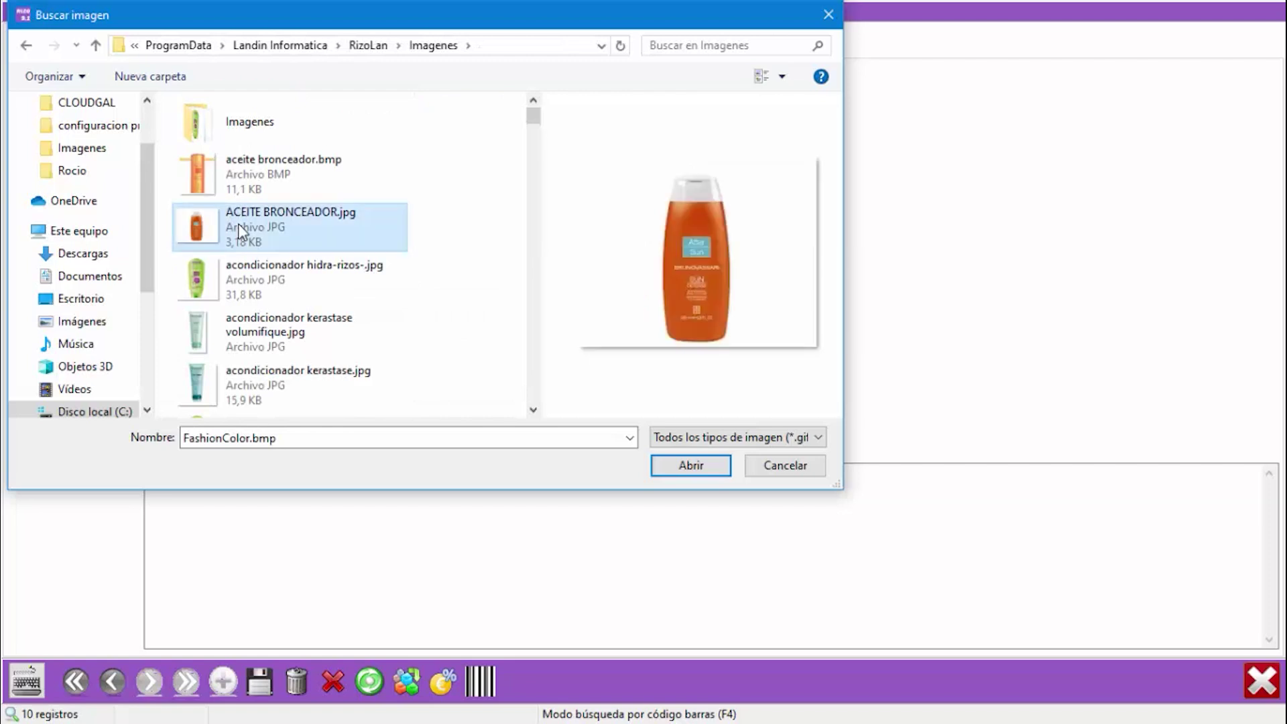
pyautogui.press('g')
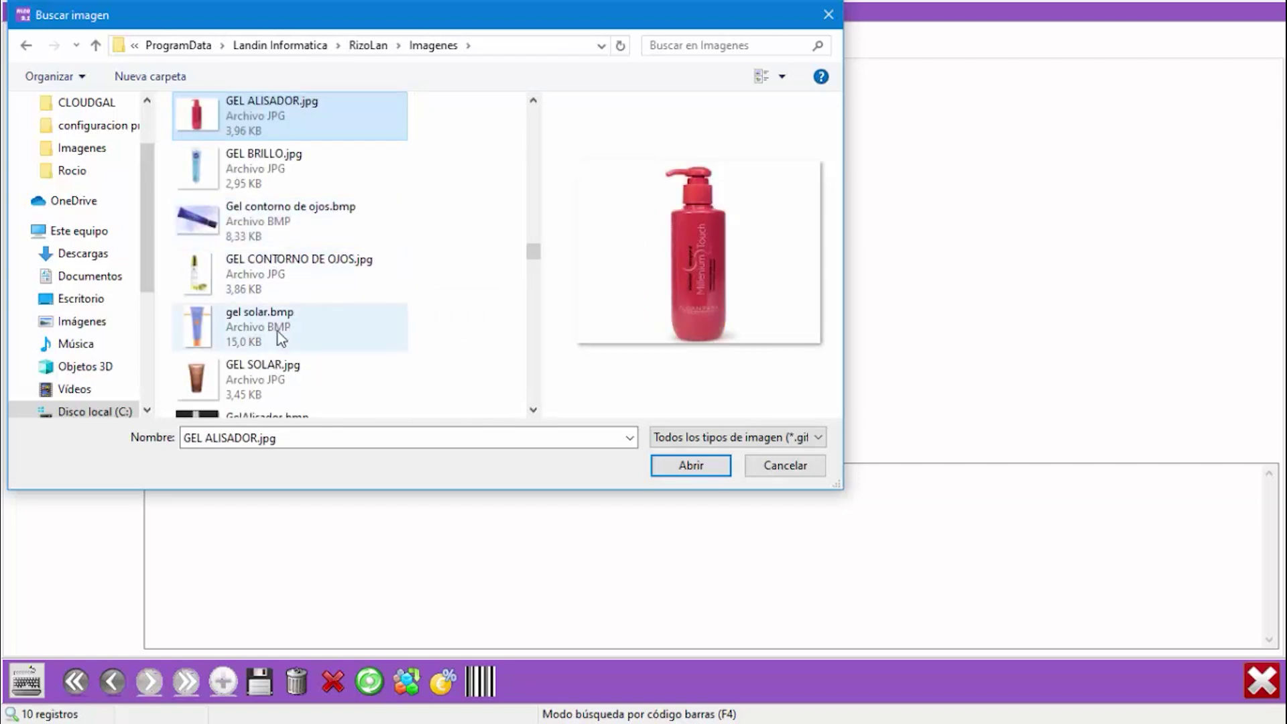
pyautogui.click(259, 377)
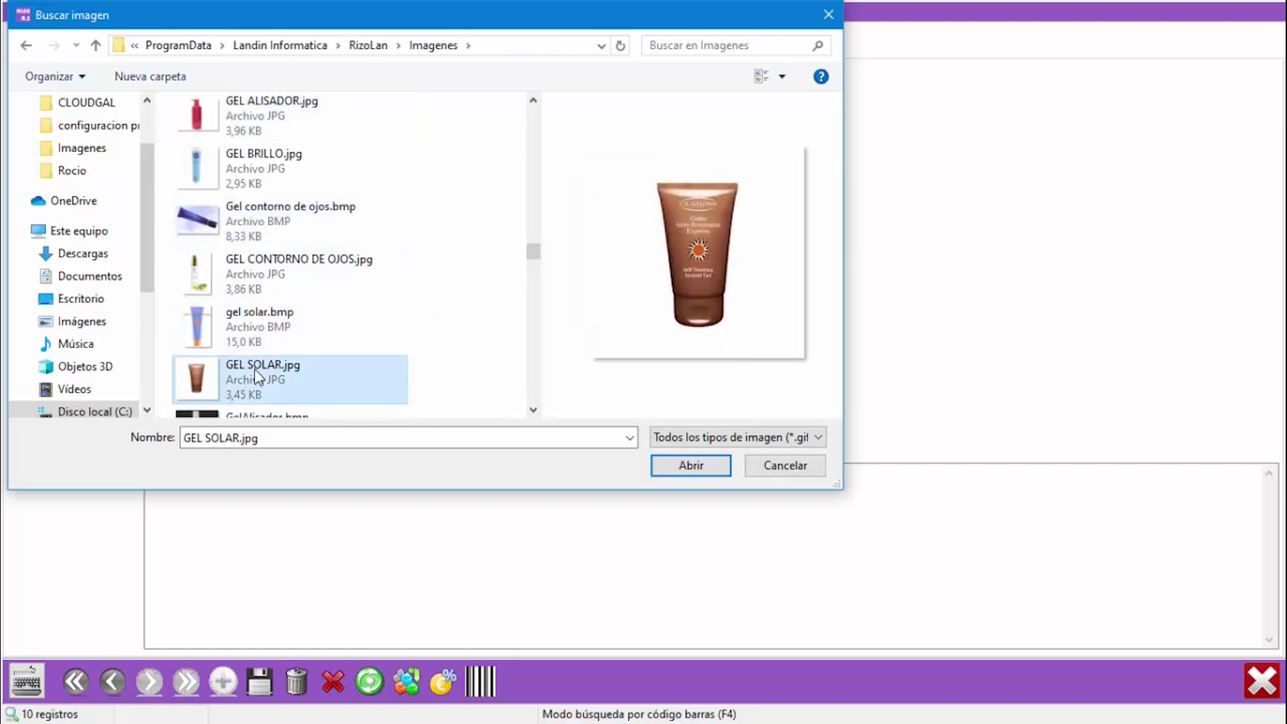
pyautogui.click(665, 465)
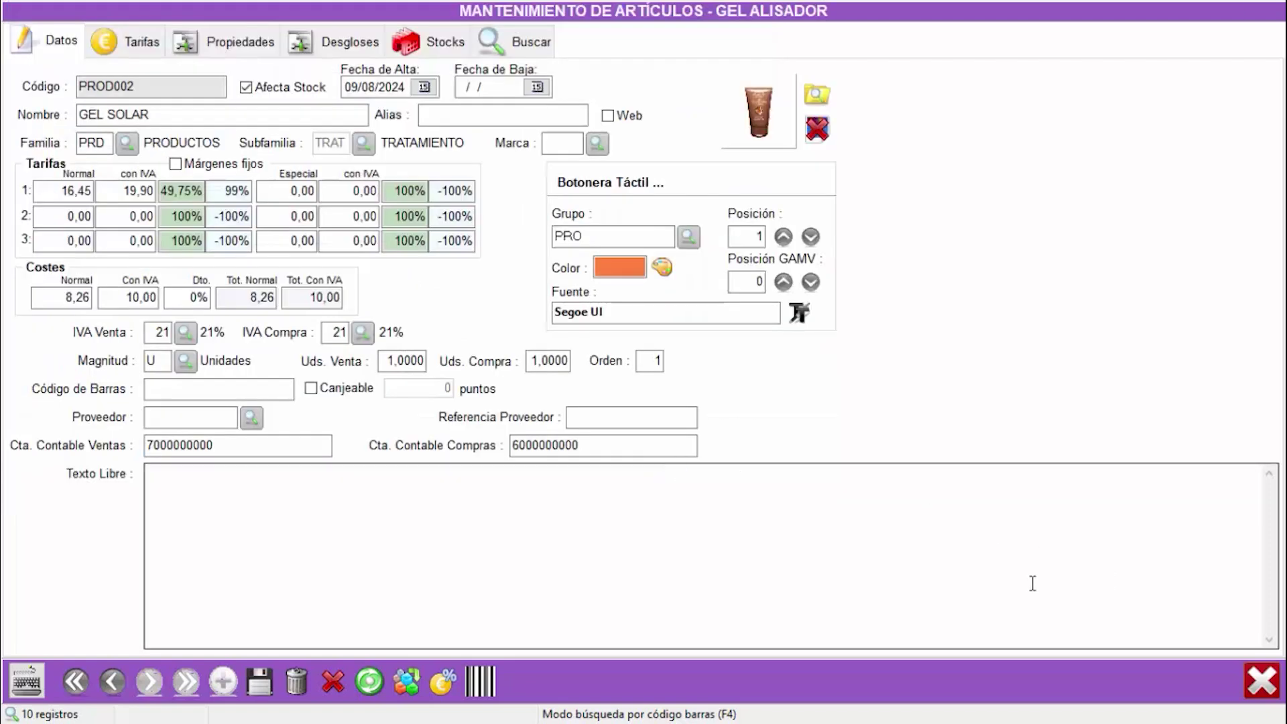
# Step: Save the GEL SOLAR article, reload the sales screen and show the PRODUCTOS group
pyautogui.click(269, 681)
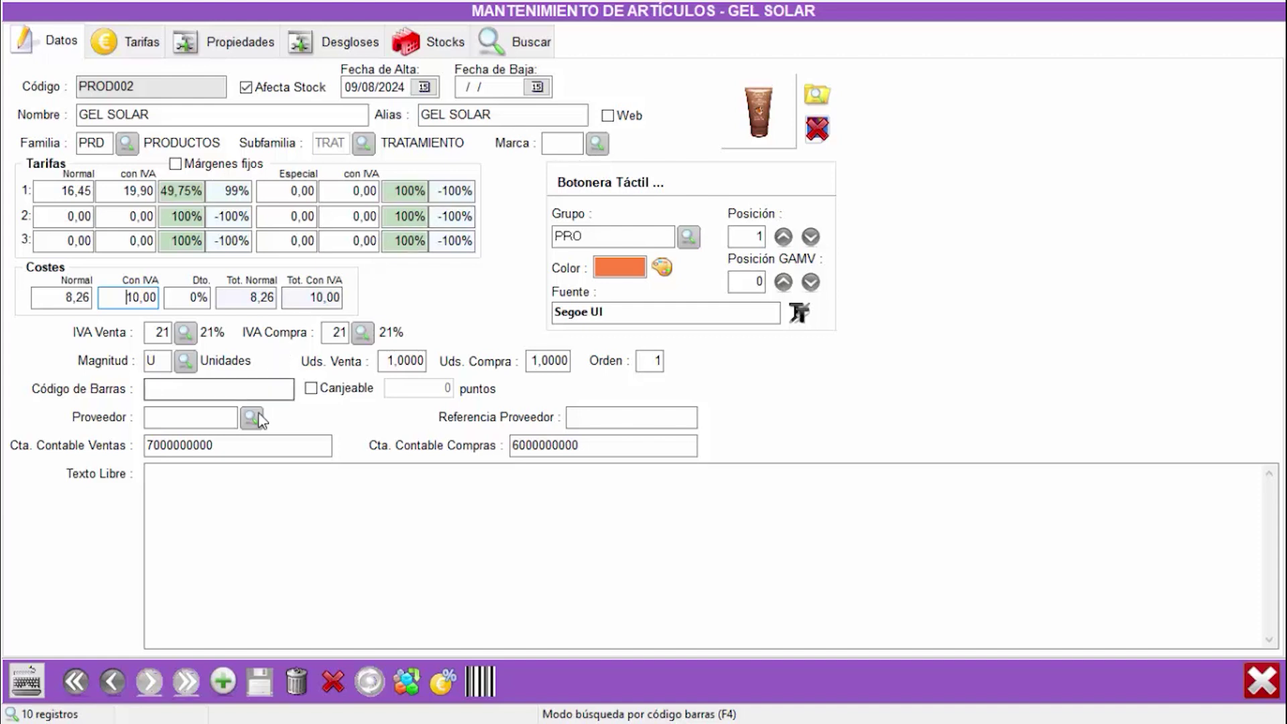
pyautogui.click(1263, 682)
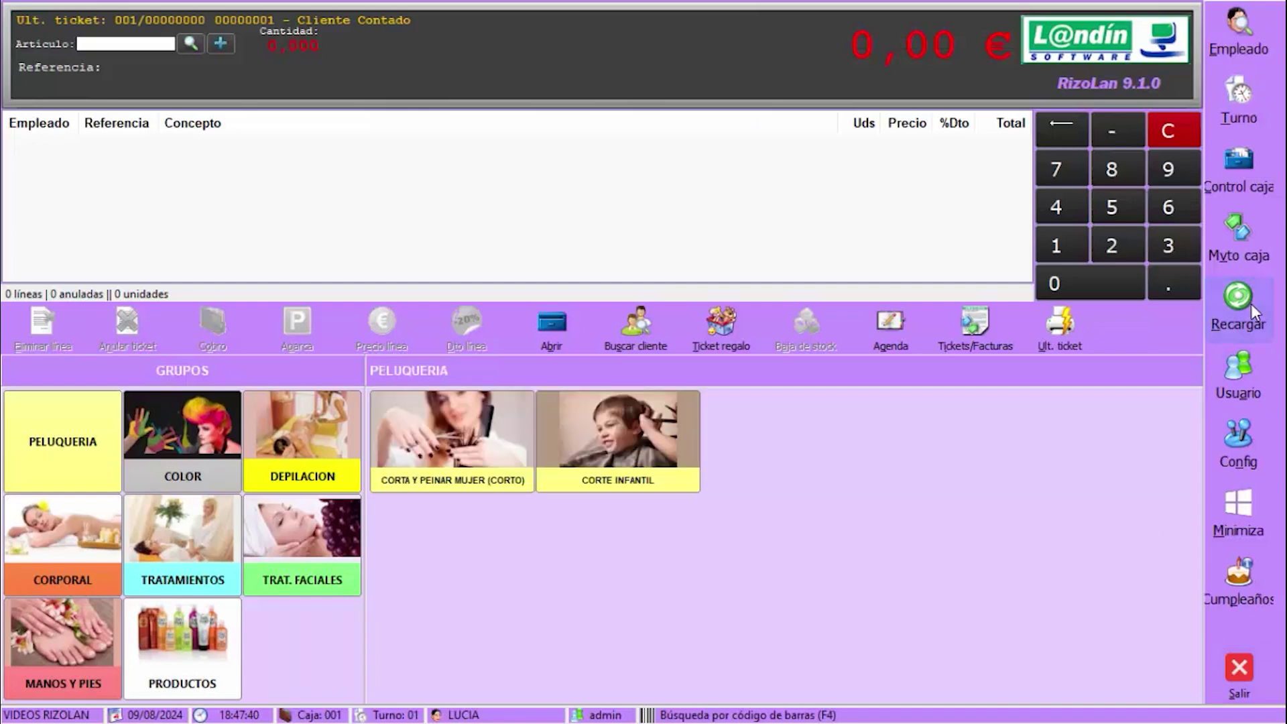
pyautogui.click(158, 608)
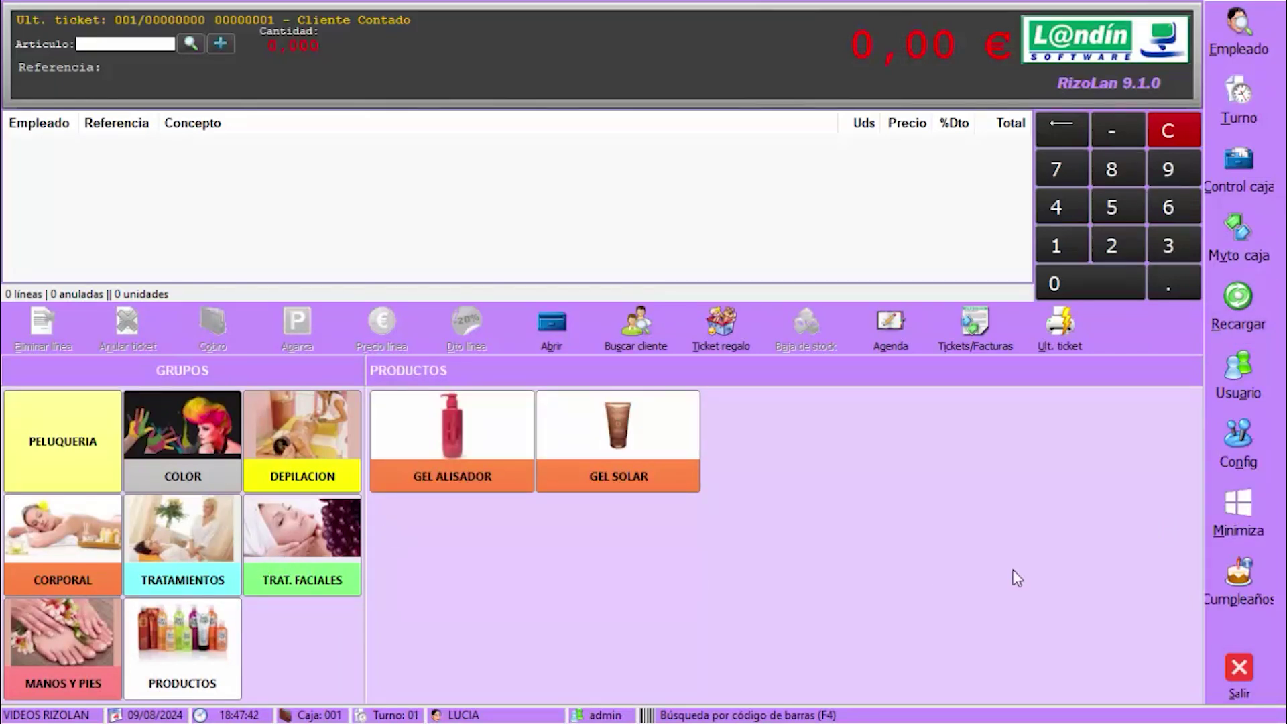
# Step: Create and save an article brand with code 1, using CLARINS as its name and description
pyautogui.click(1229, 446)
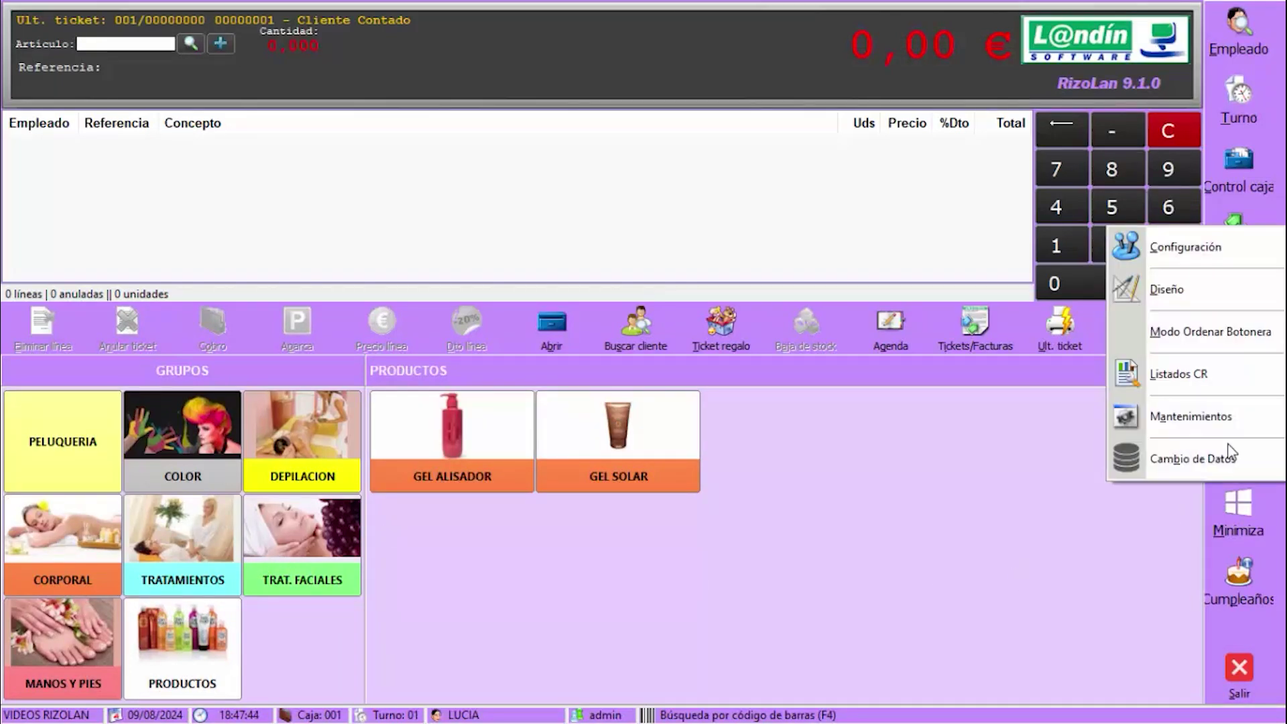
pyautogui.click(1213, 431)
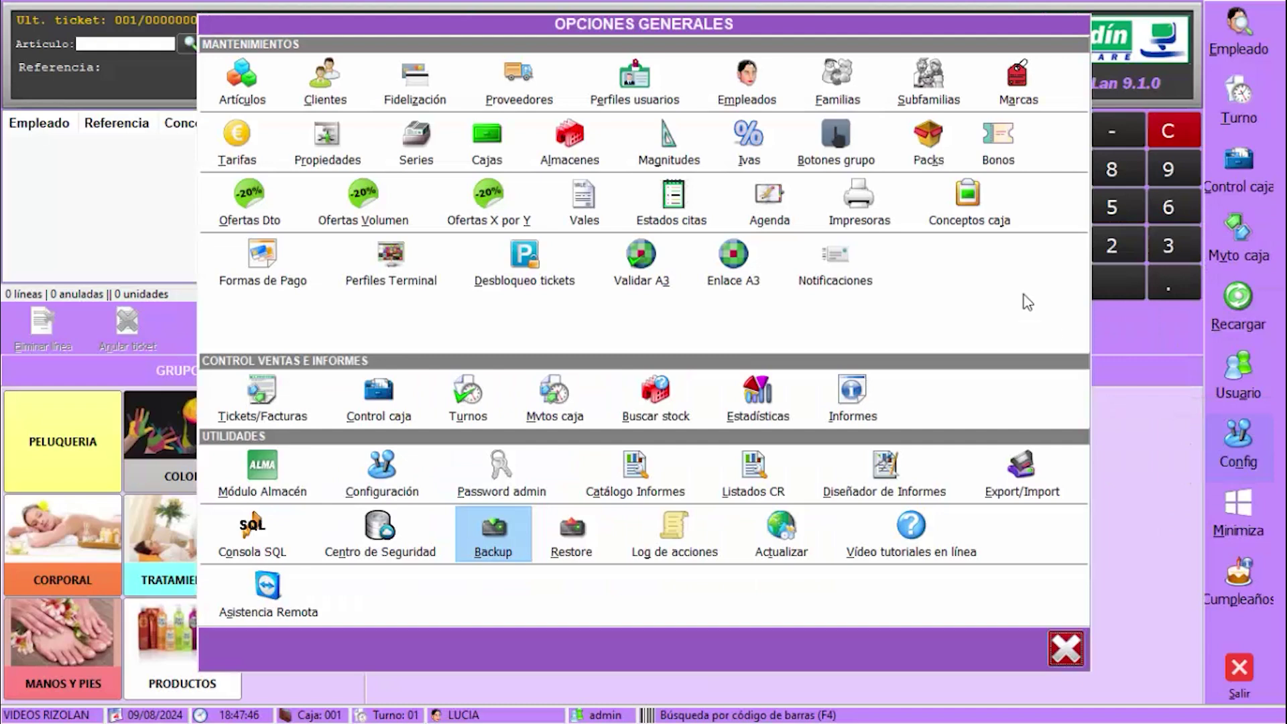
pyautogui.click(1004, 90)
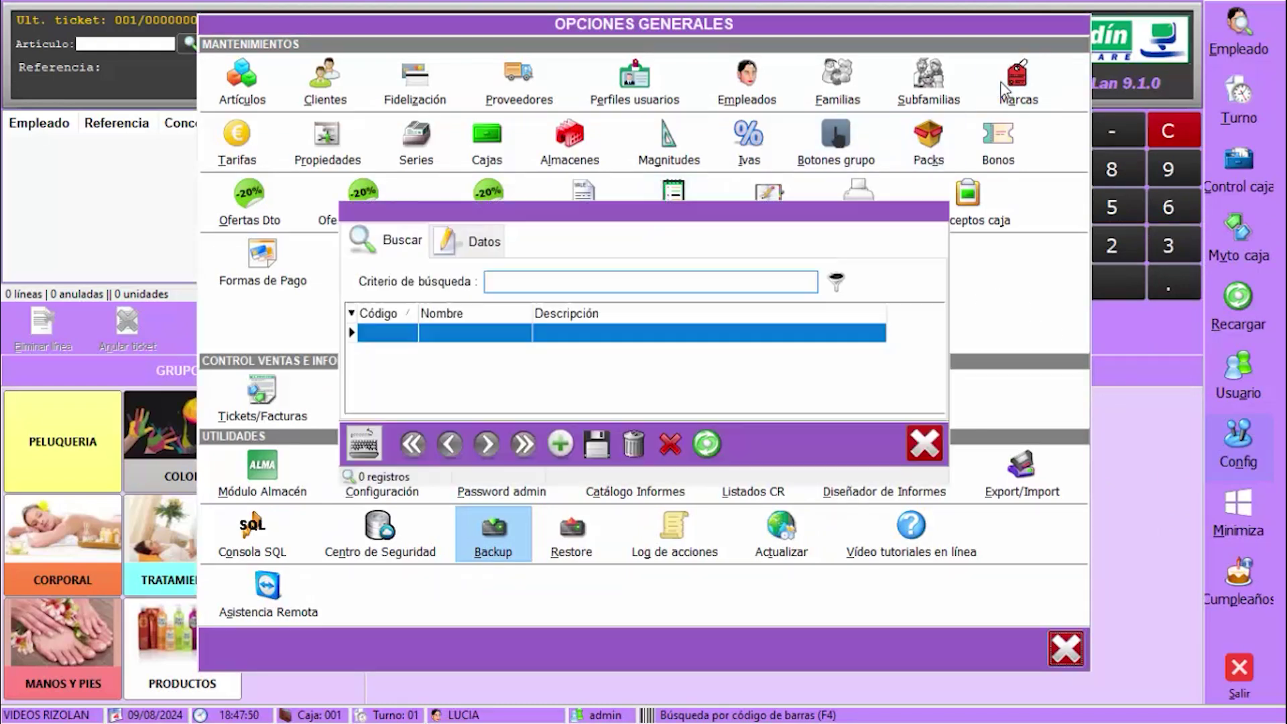
pyautogui.click(564, 444)
pyautogui.click(547, 332)
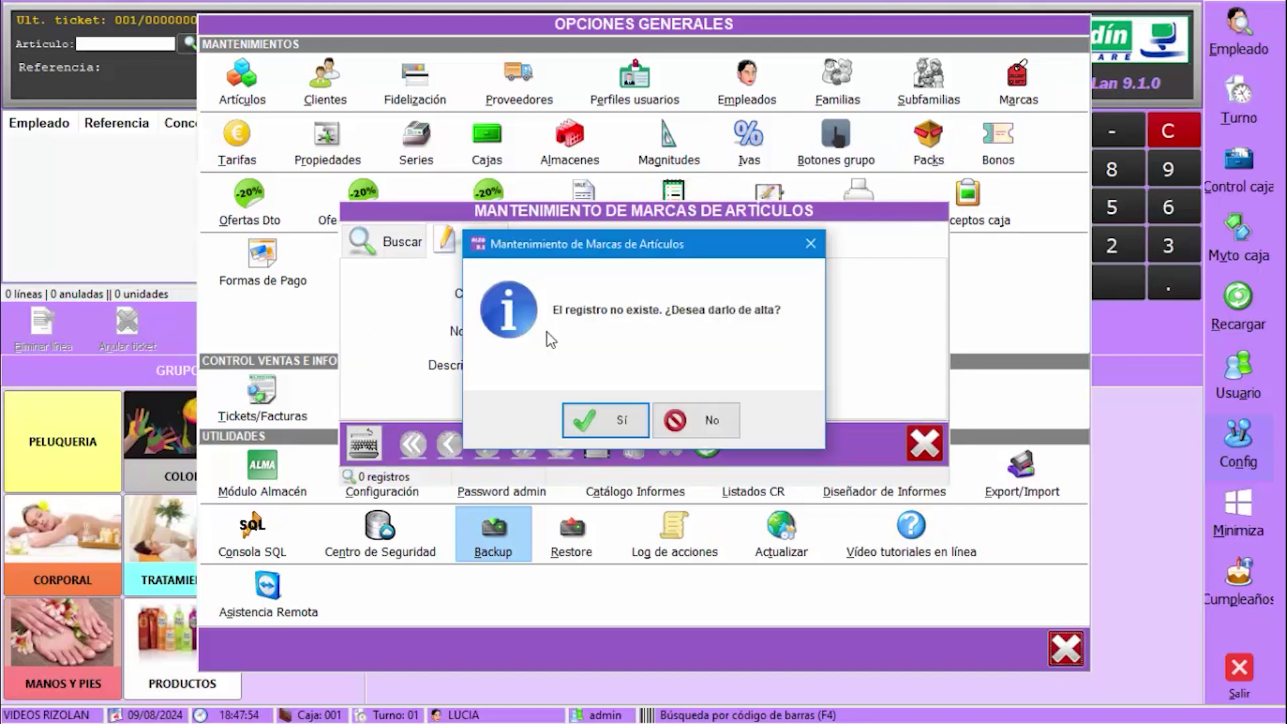
pyautogui.click(593, 429)
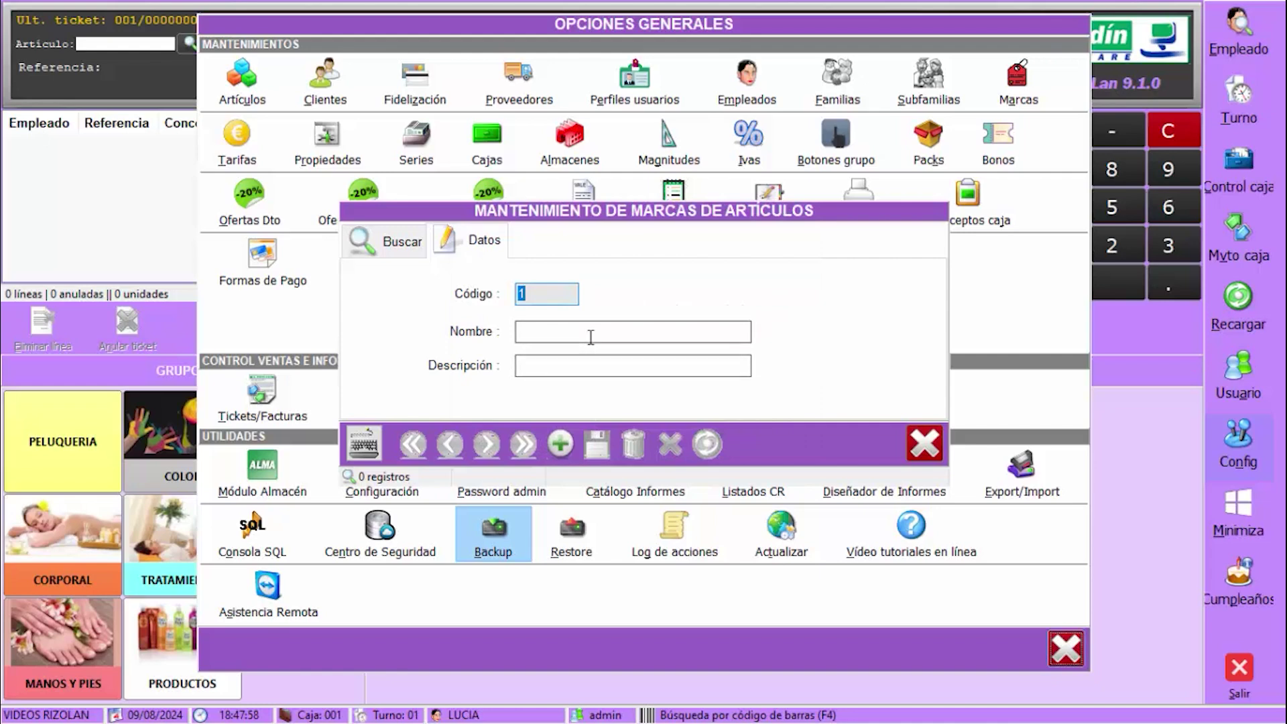
pyautogui.click(590, 337)
pyautogui.write('CLARINS')
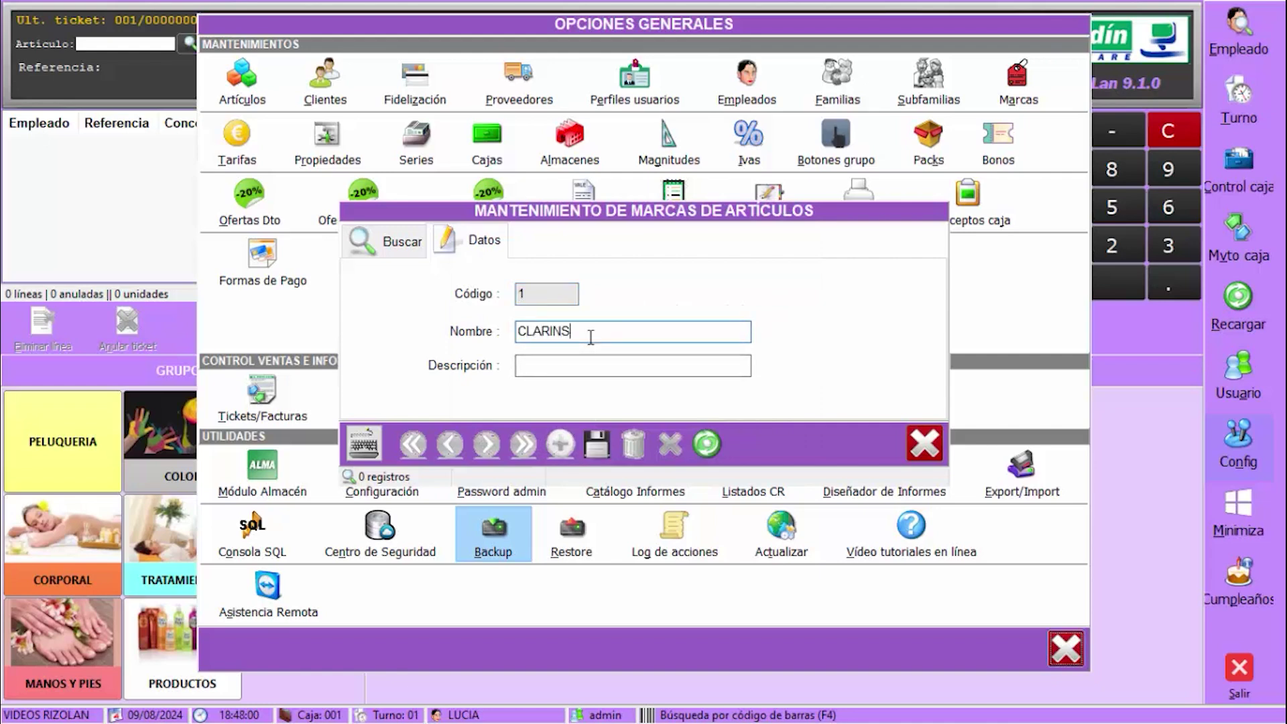
pyautogui.press('Tab')
pyautogui.write('CLARINS')
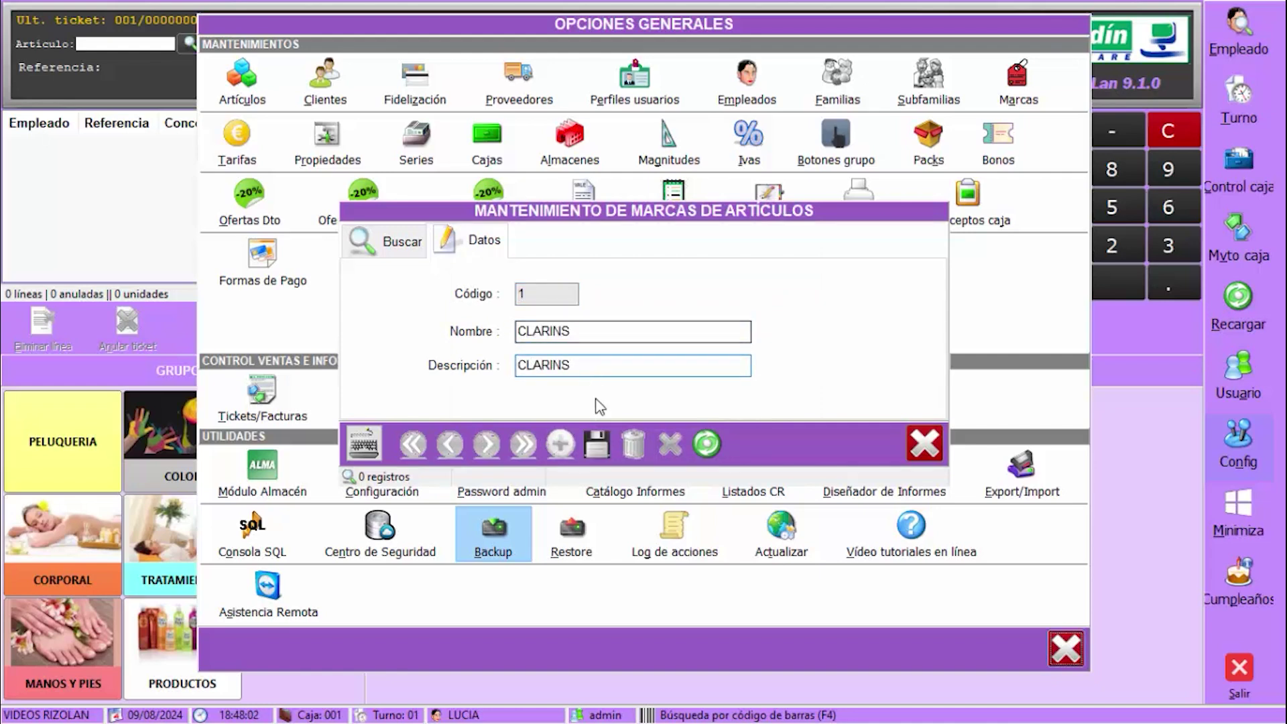
pyautogui.click(598, 448)
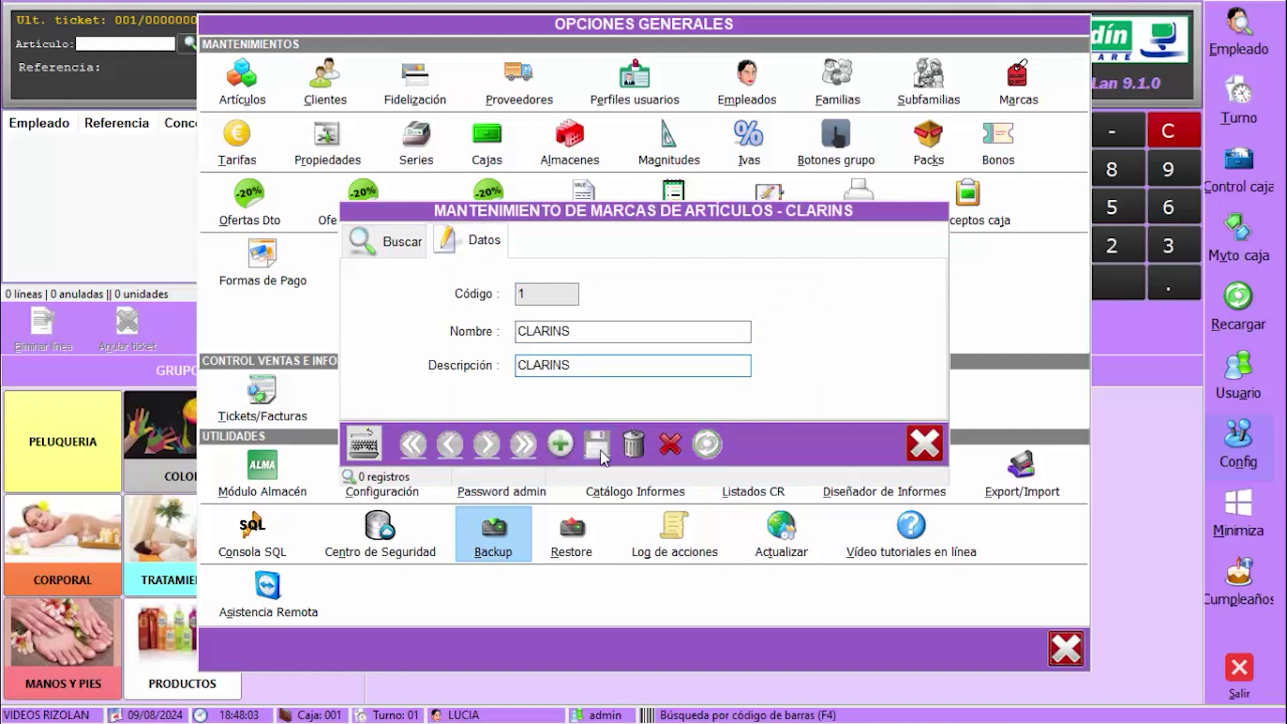
pyautogui.click(923, 441)
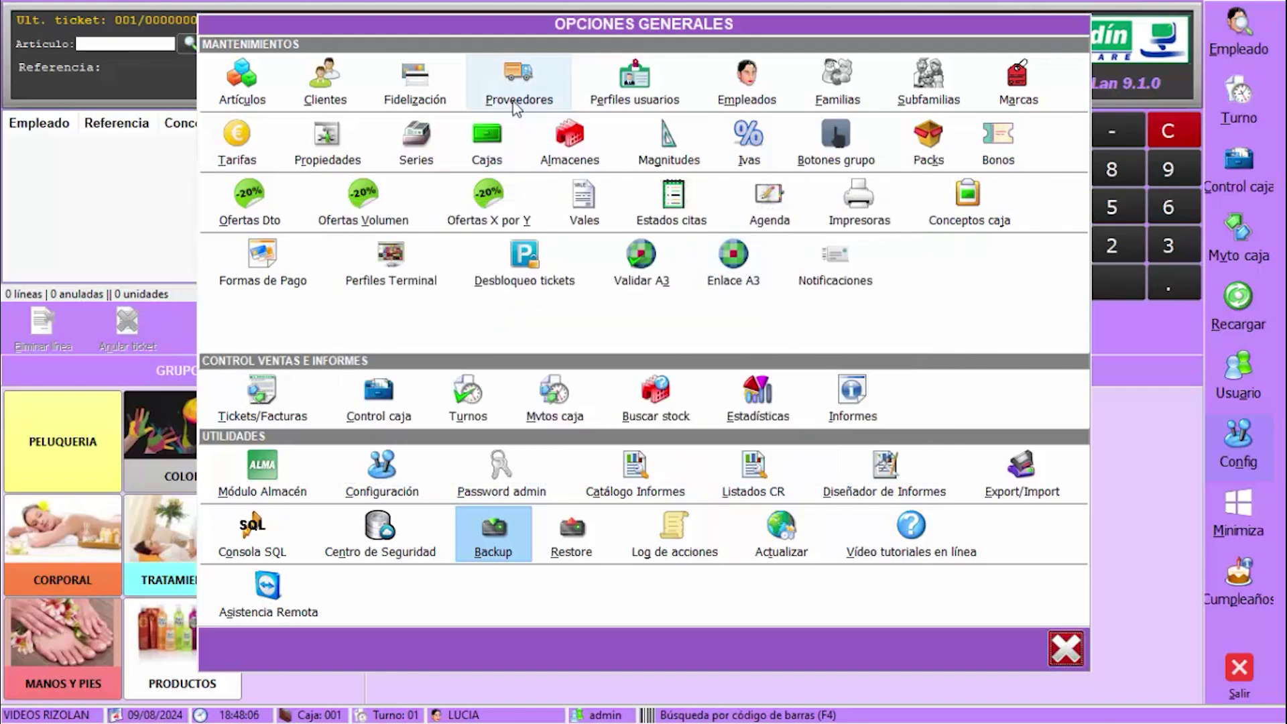
# Step: Create and save a supplier with code 1 named DISTRIBUCIONES NOROESTE
pyautogui.click(509, 101)
pyautogui.click(511, 101)
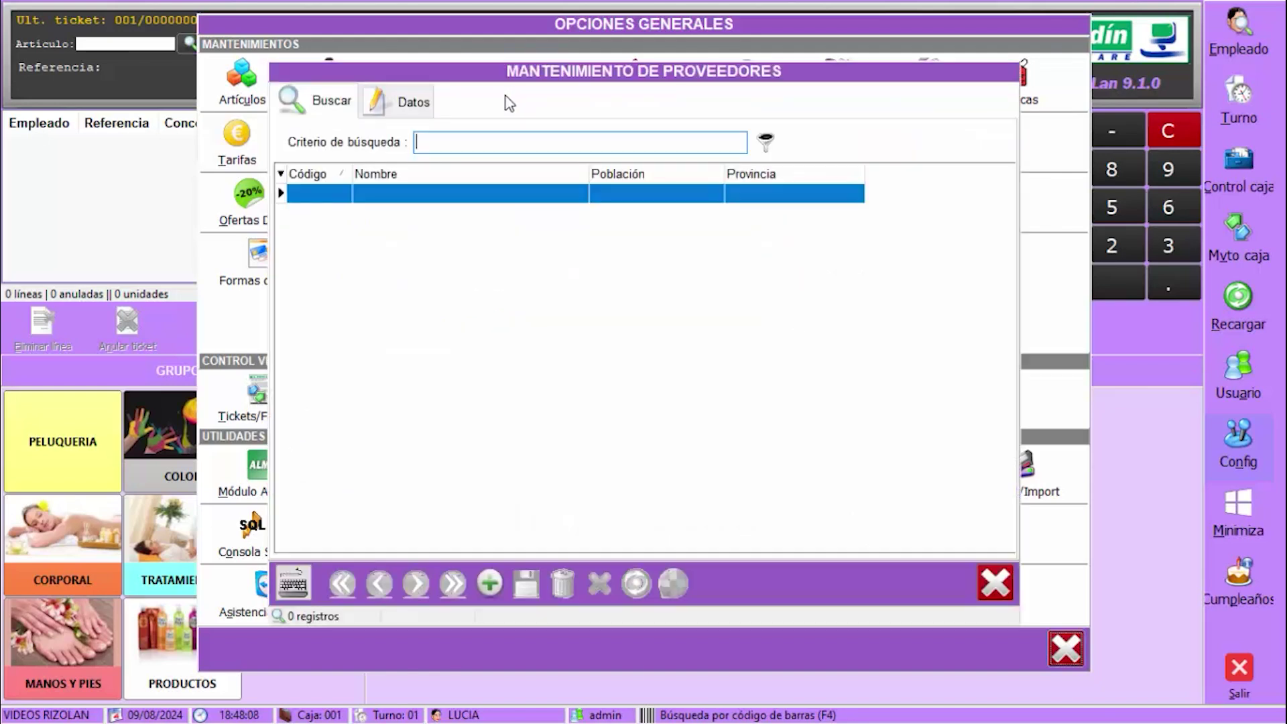
pyautogui.click(491, 582)
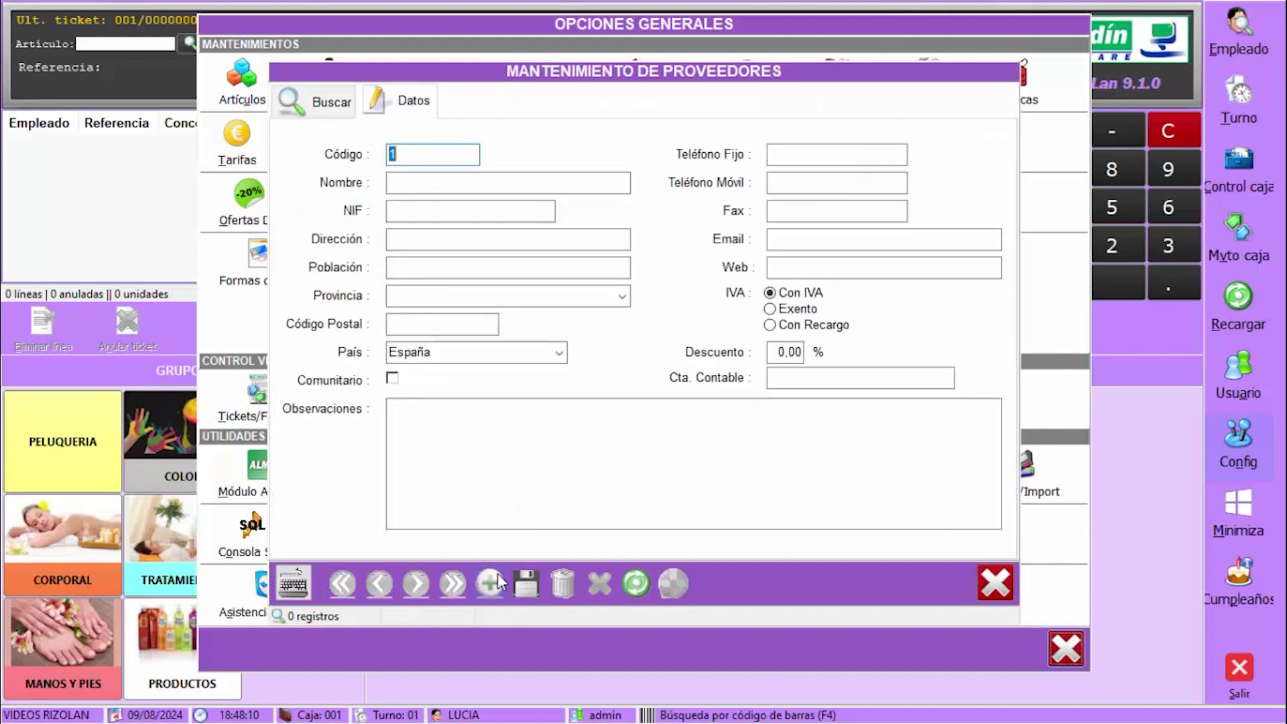
pyautogui.click(481, 180)
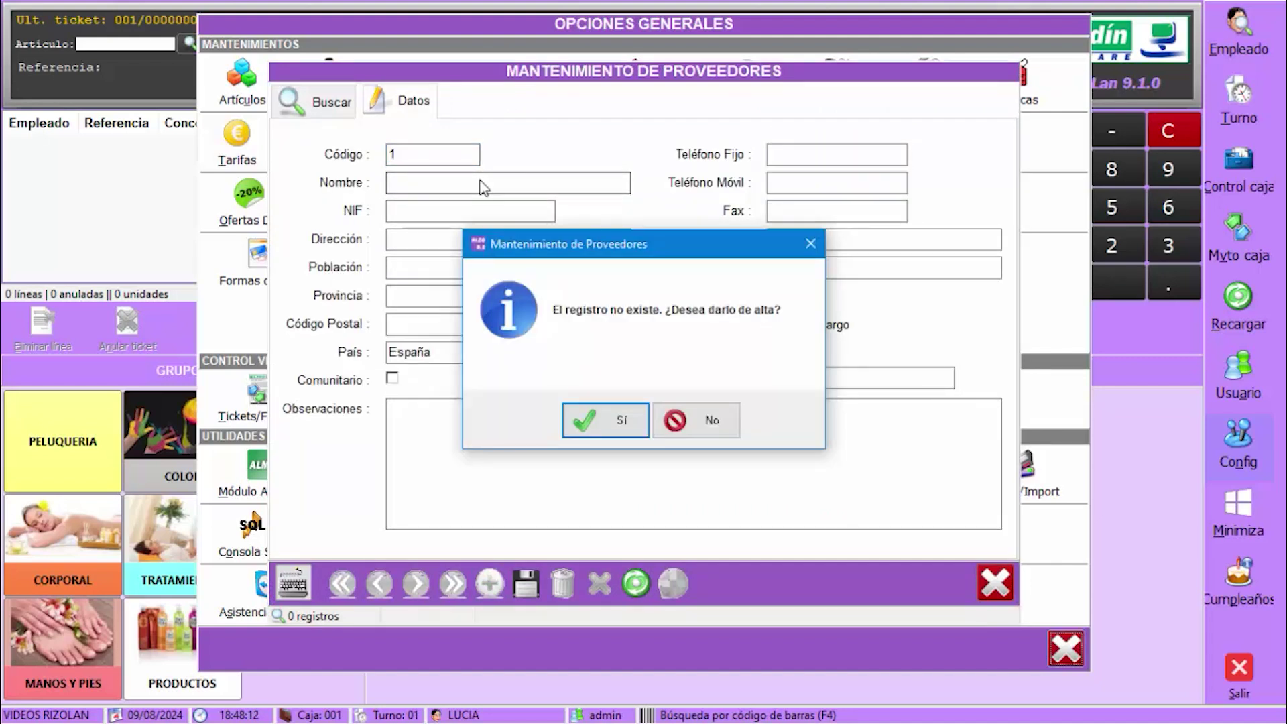
pyautogui.click(582, 420)
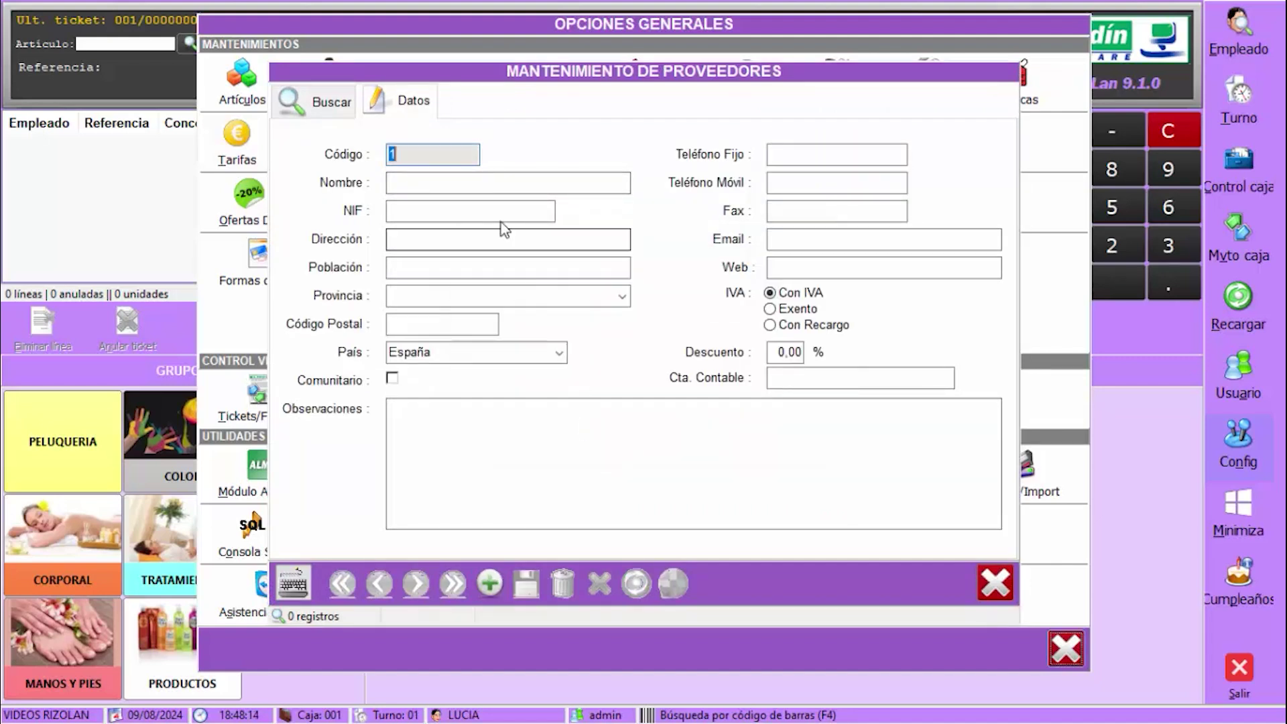
pyautogui.click(487, 178)
pyautogui.write('DISTRIBUCI')
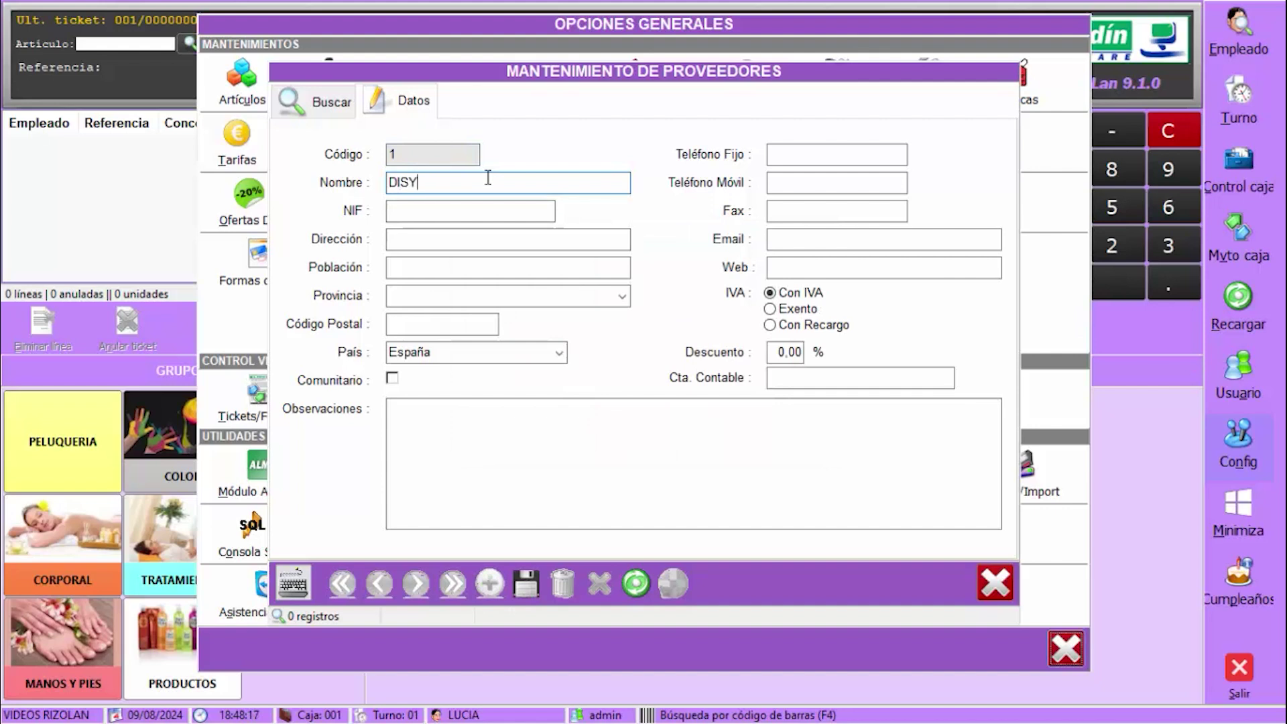
pyautogui.write('ONES')
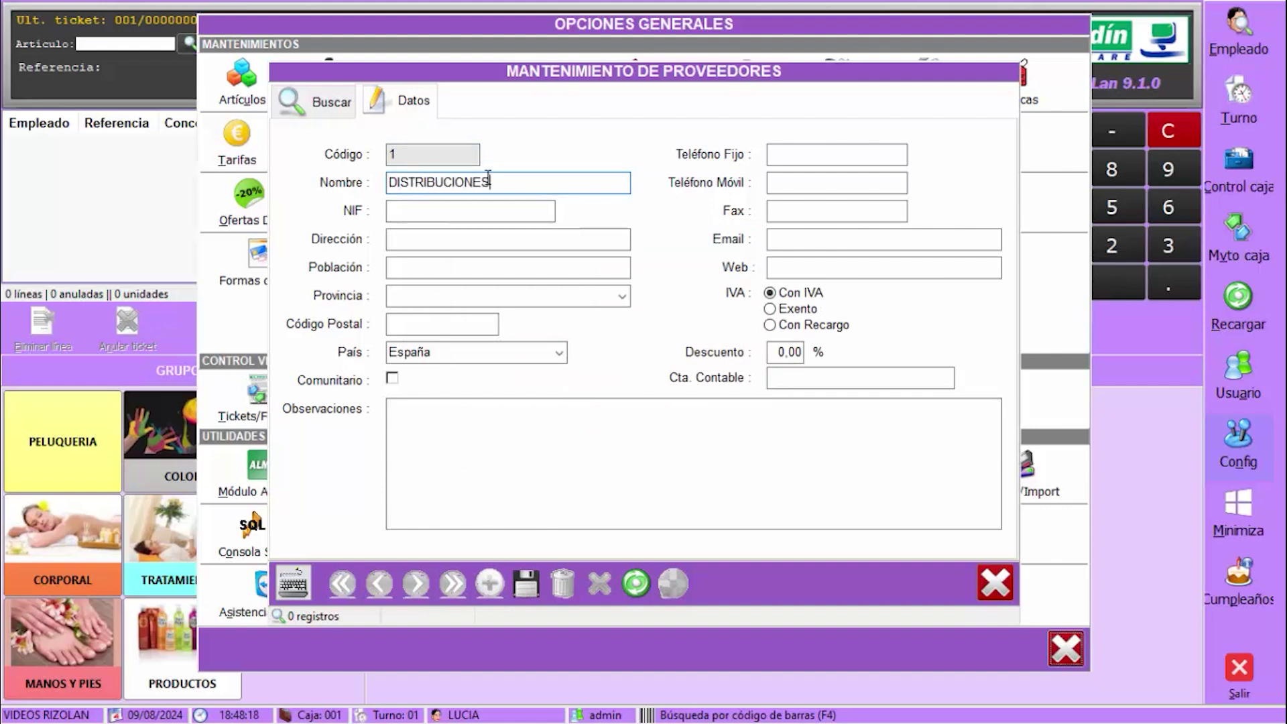
pyautogui.write(' NOROESTE')
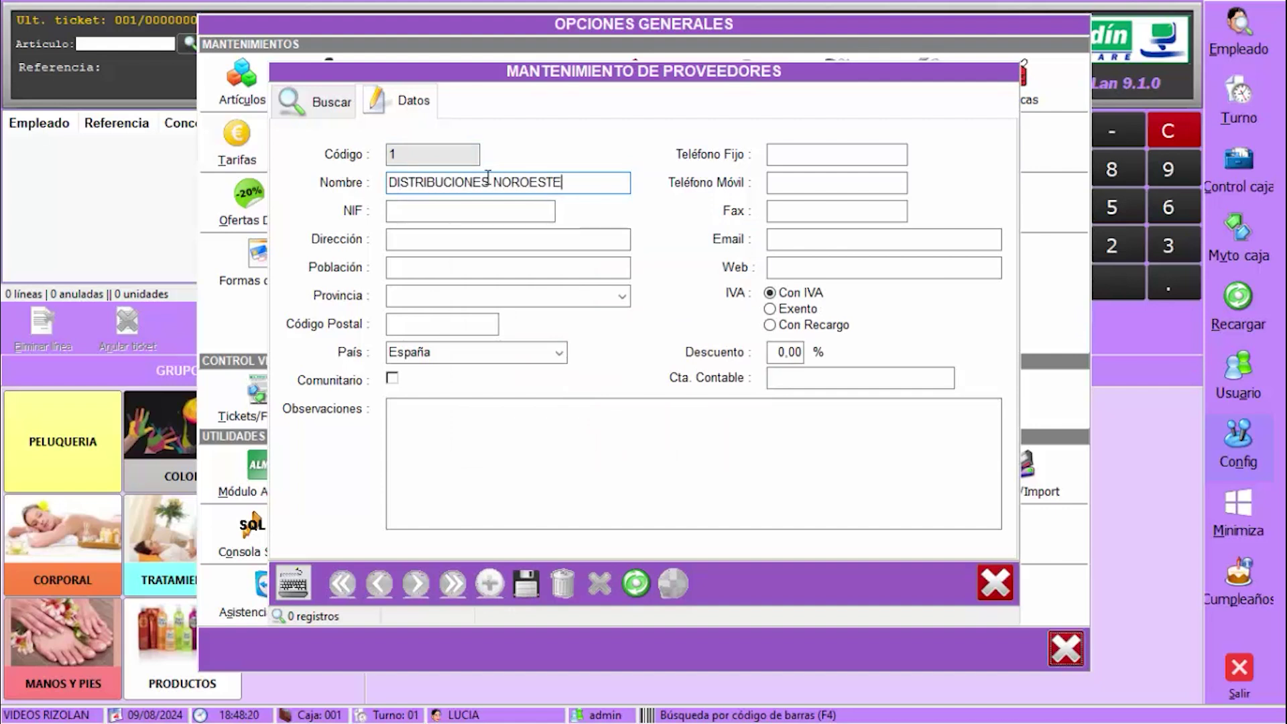
pyautogui.click(524, 578)
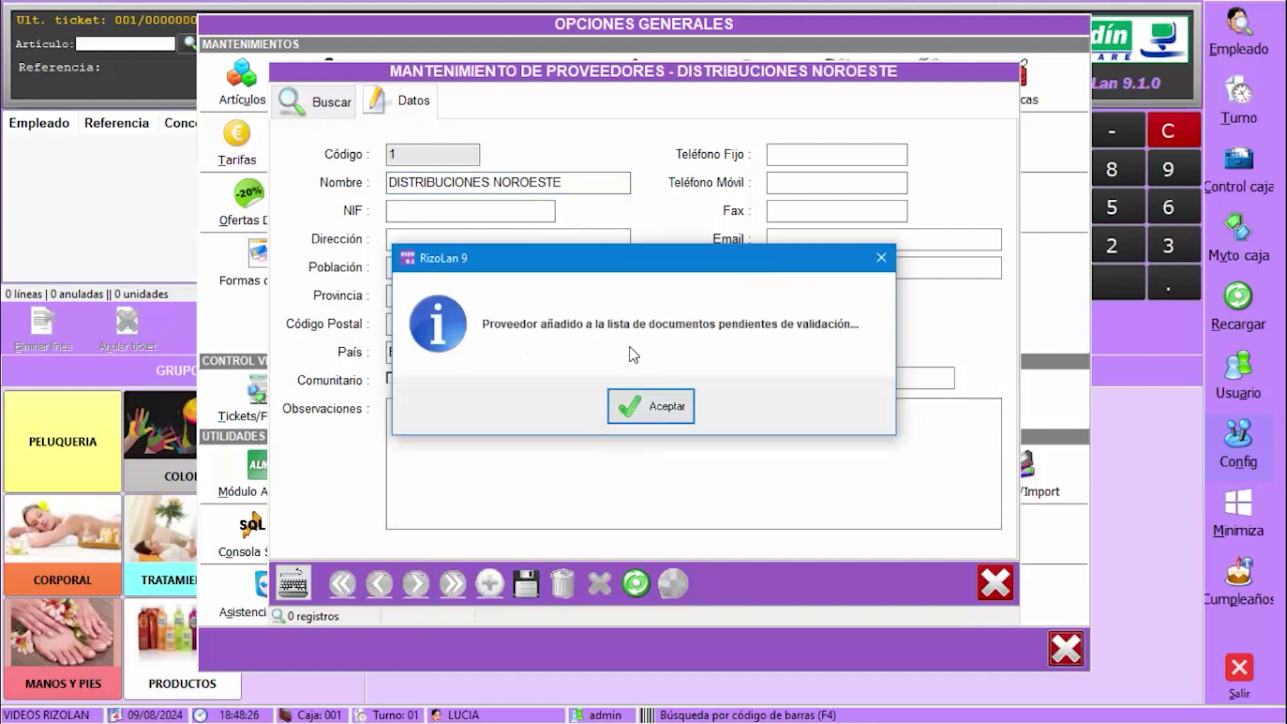
# Step: Acknowledge the supplier notice and close the supplier maintenance window
pyautogui.click(628, 405)
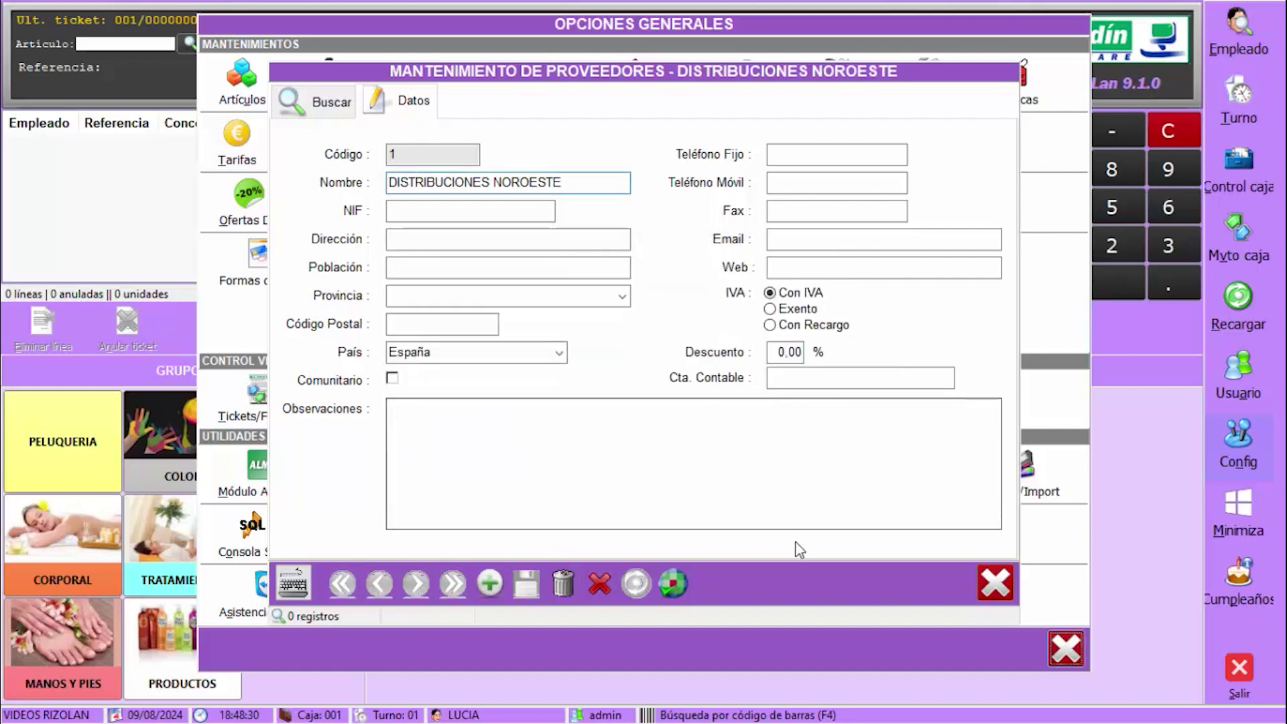
pyautogui.click(993, 583)
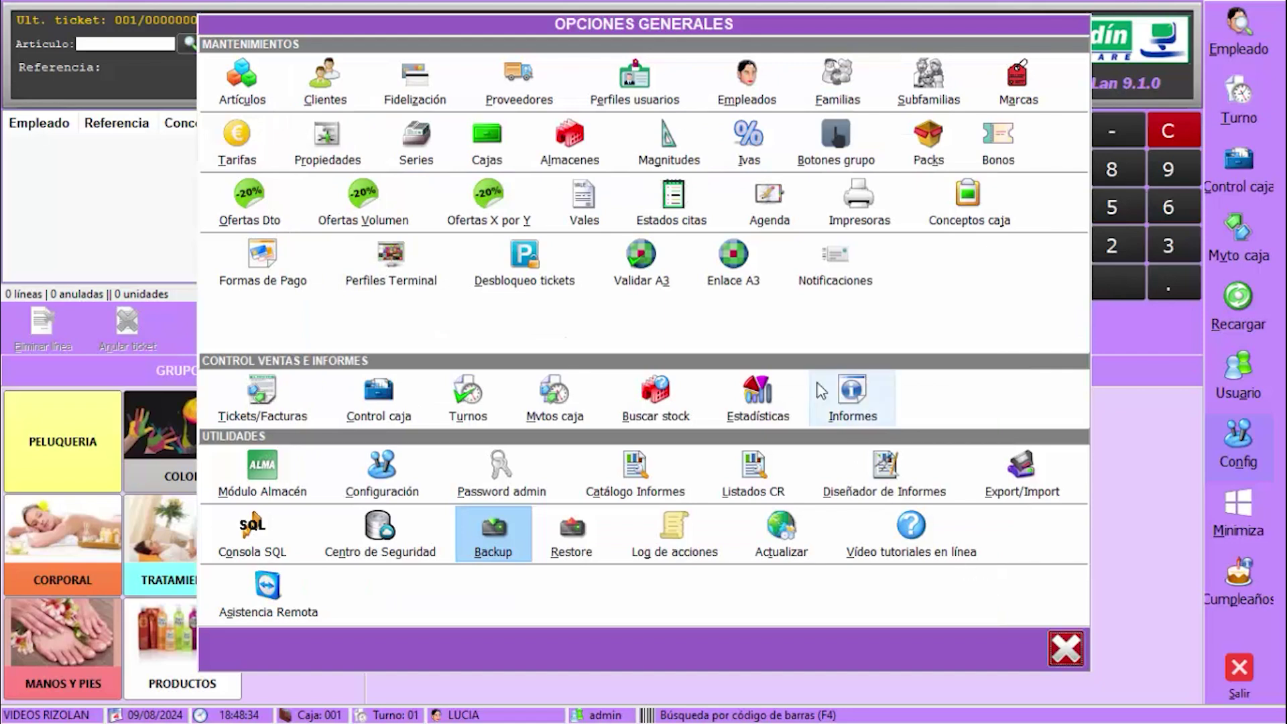
# Step: Create and save a magnitude with code H and description HORAS, and close the magnitude maintenance and general options
pyautogui.click(682, 160)
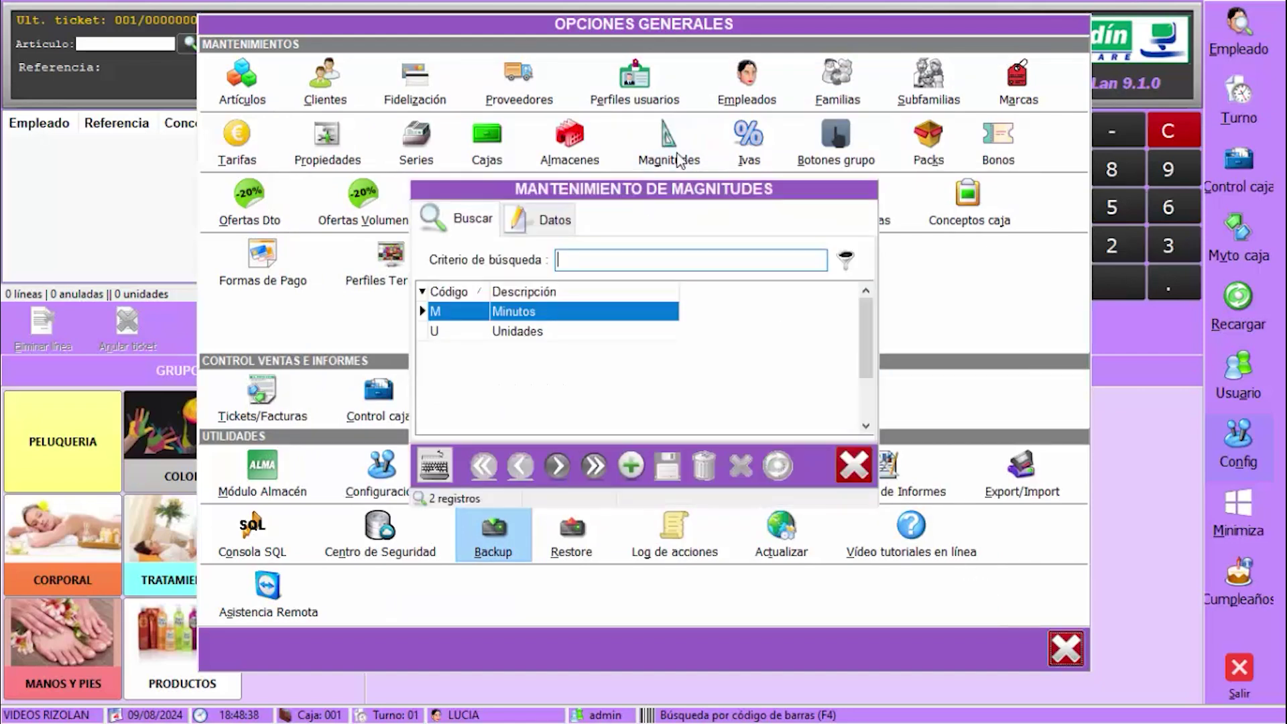
pyautogui.click(631, 465)
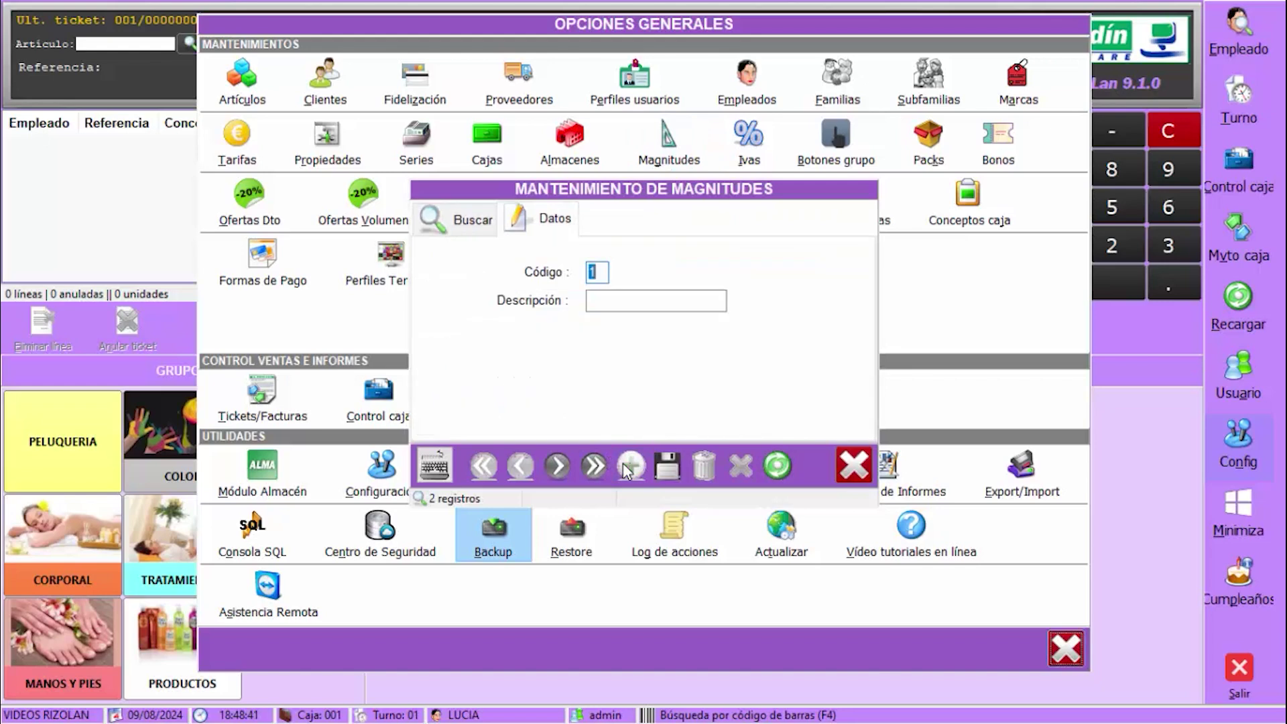
pyautogui.write('H')
pyautogui.press('Return')
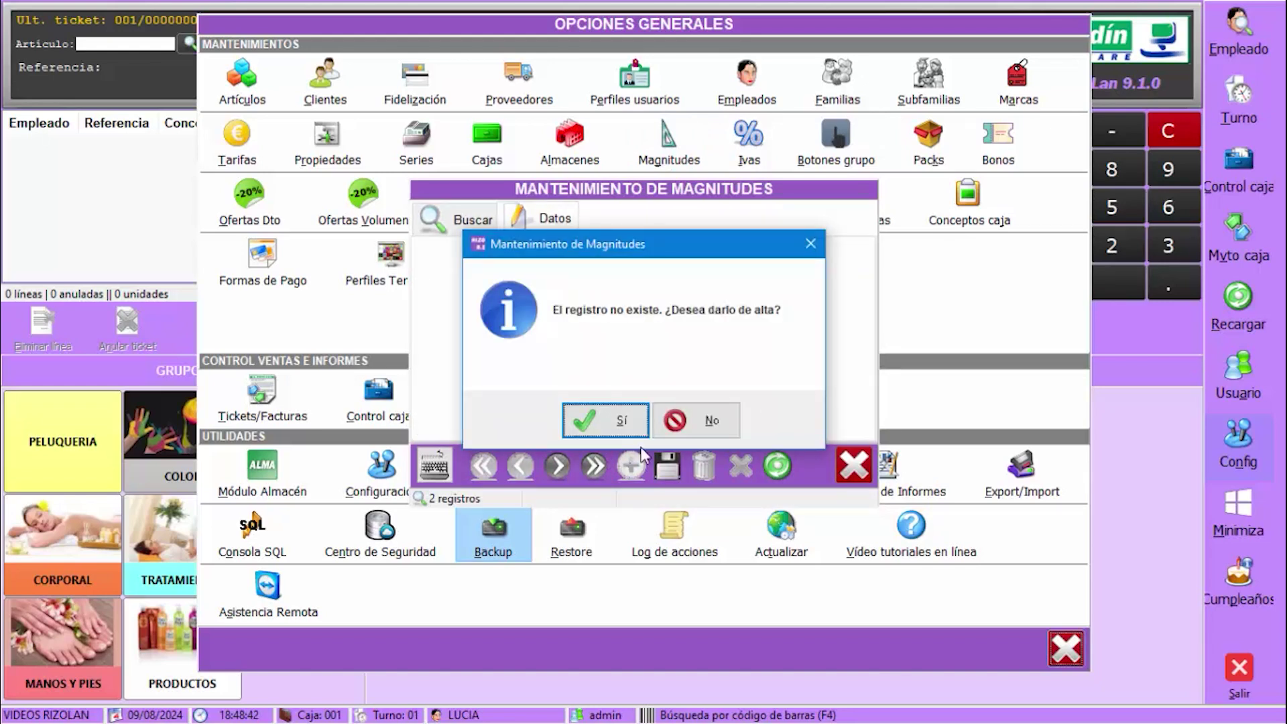
pyautogui.click(624, 419)
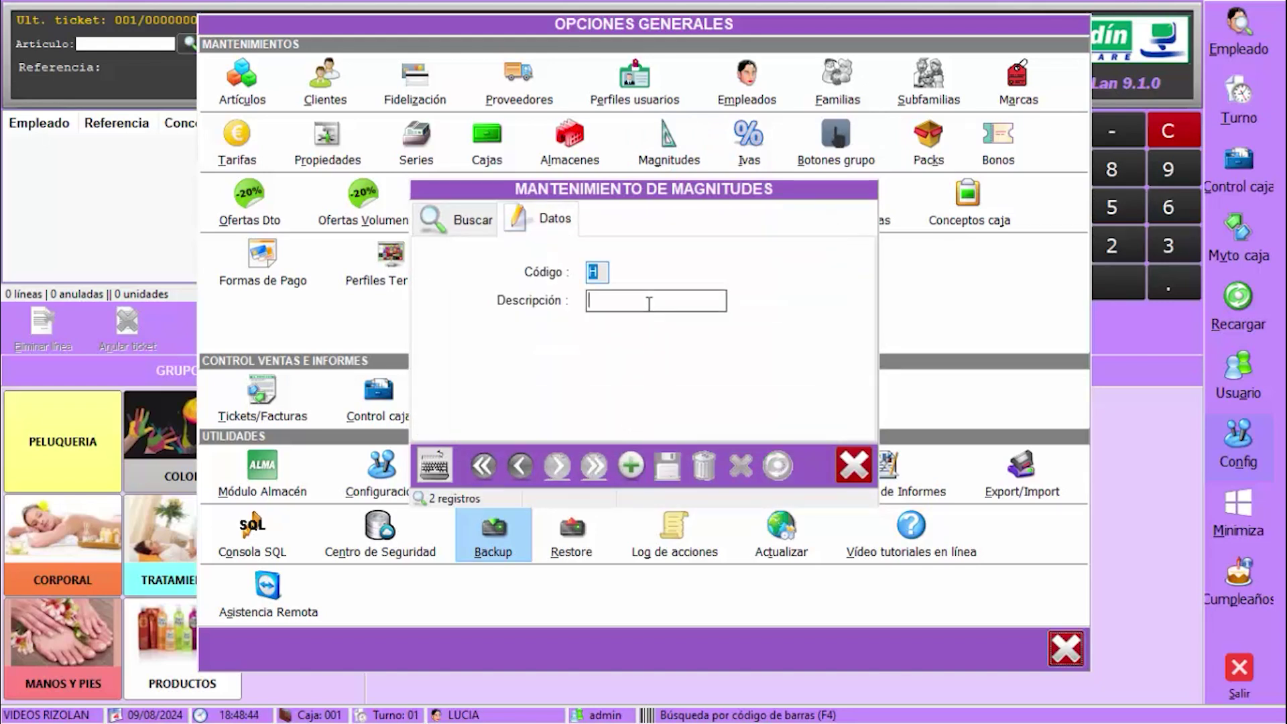
pyautogui.click(647, 302)
pyautogui.write('HORAS')
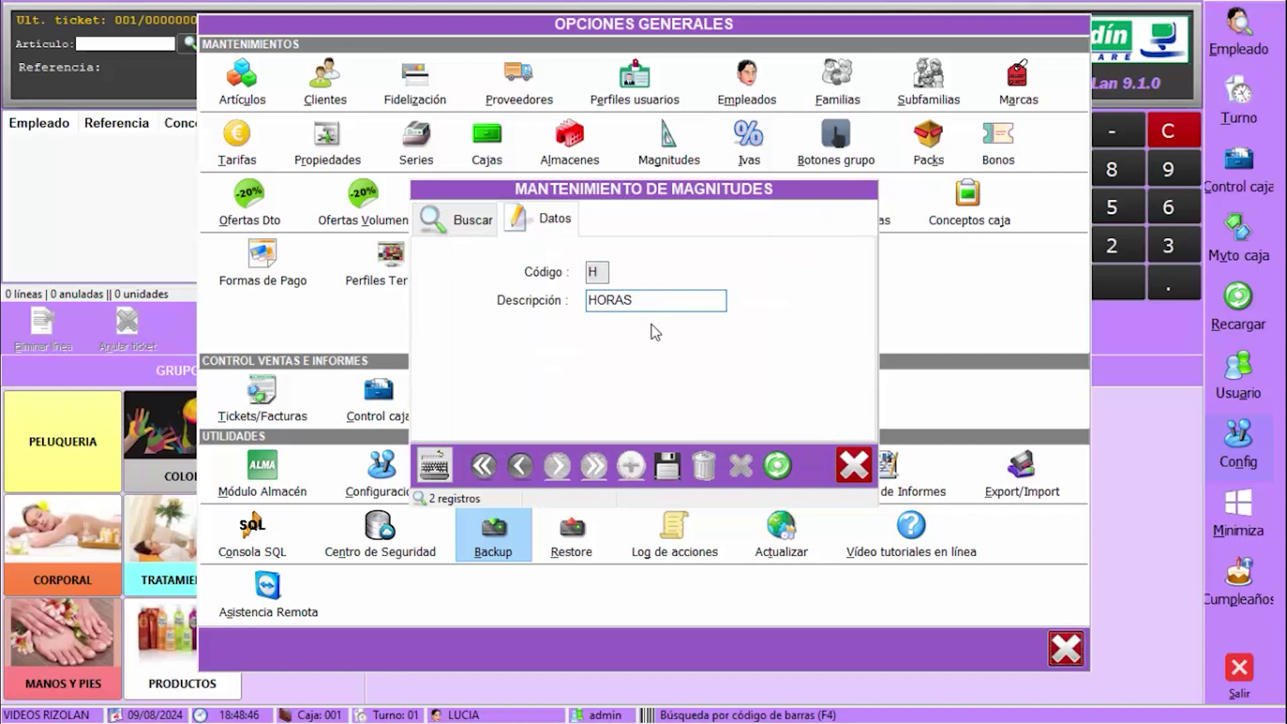
pyautogui.click(667, 469)
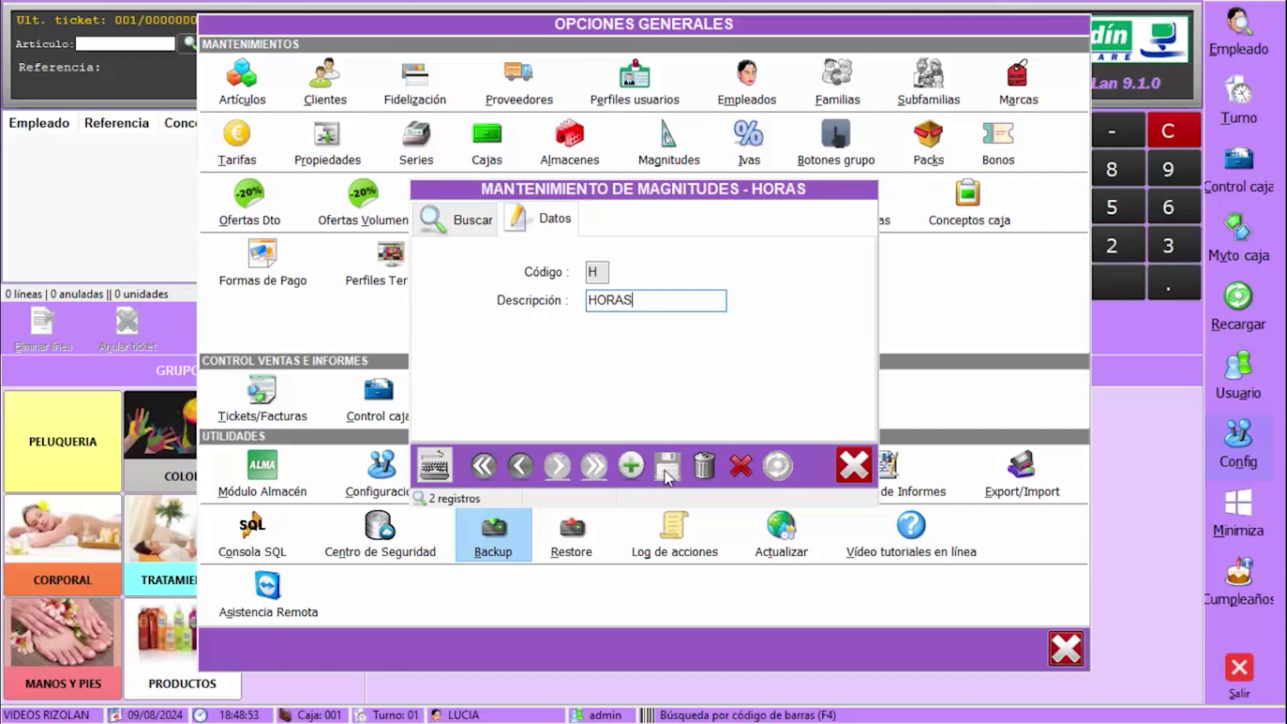
pyautogui.click(860, 473)
pyautogui.click(1064, 649)
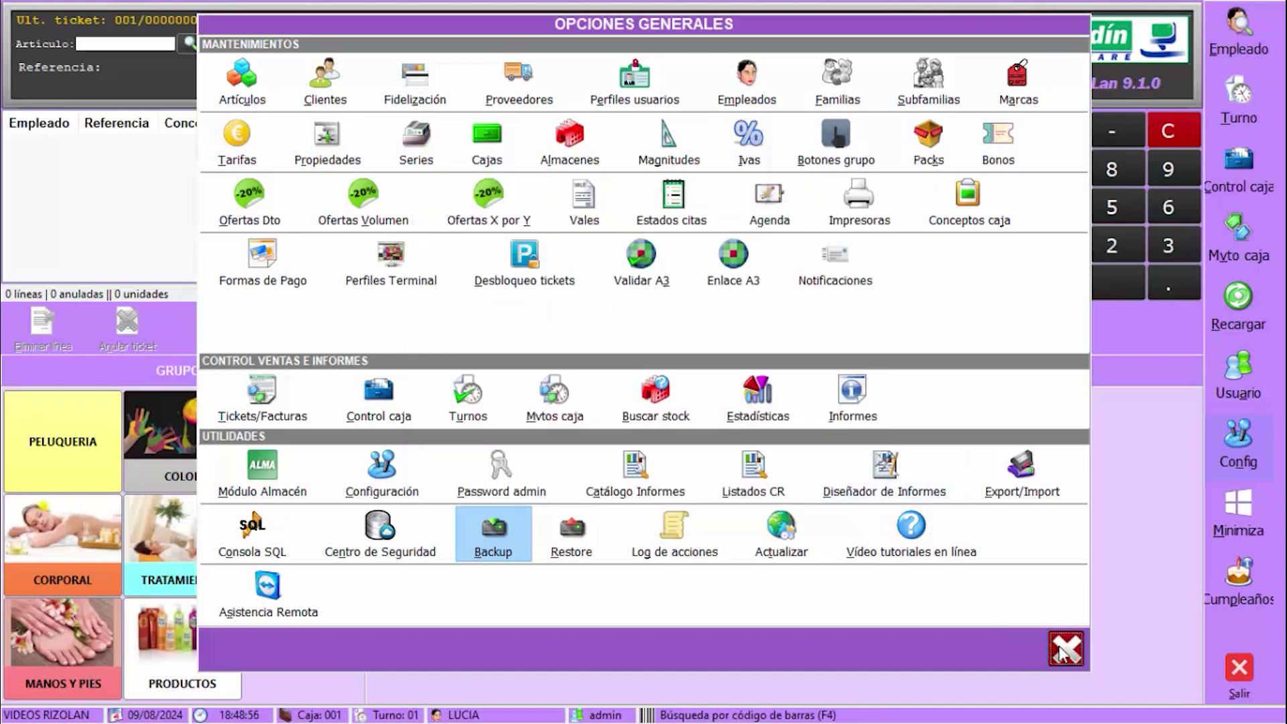